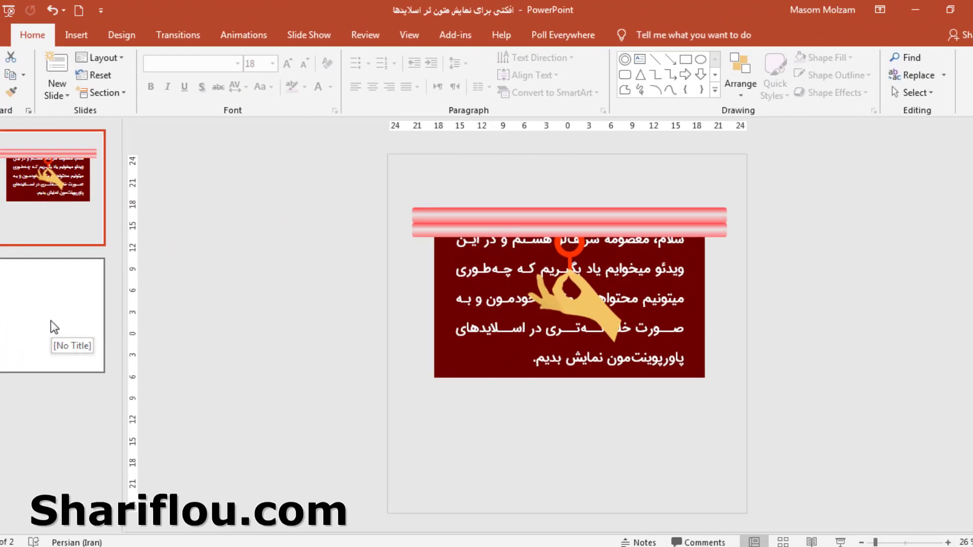
# Step: Select the empty slide 2 thumbnail in the slide panel to start working on it
pyautogui.click(51, 320)
# Step: Draw a long thin rounded rectangle bar across the top of slide 2
pyautogui.click(76, 36)
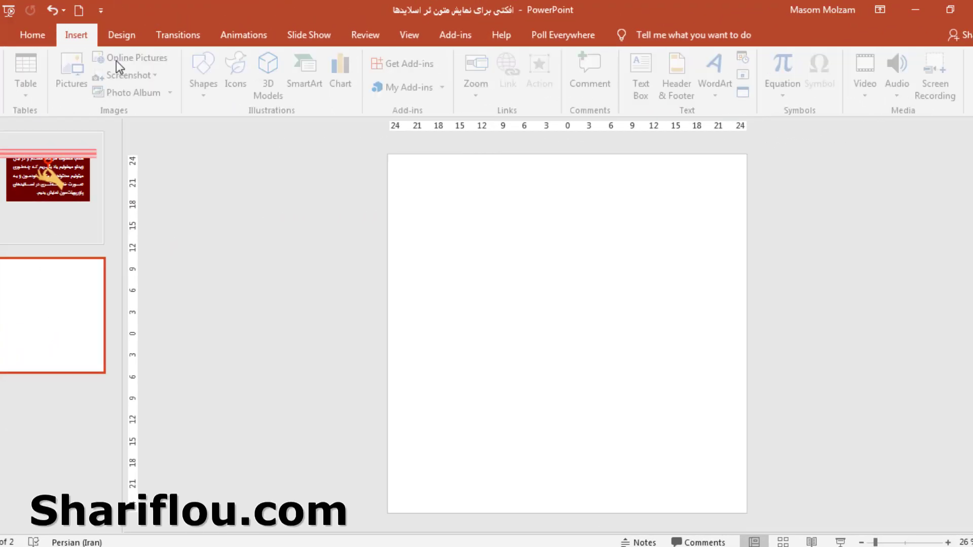
pyautogui.click(209, 92)
pyautogui.click(293, 128)
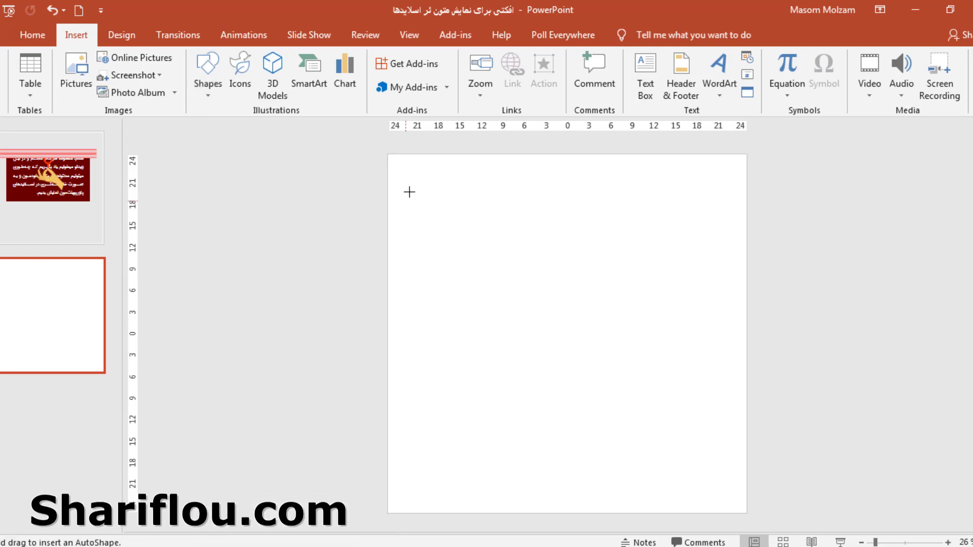
pyautogui.moveTo(424, 191); pyautogui.dragTo(729, 205)
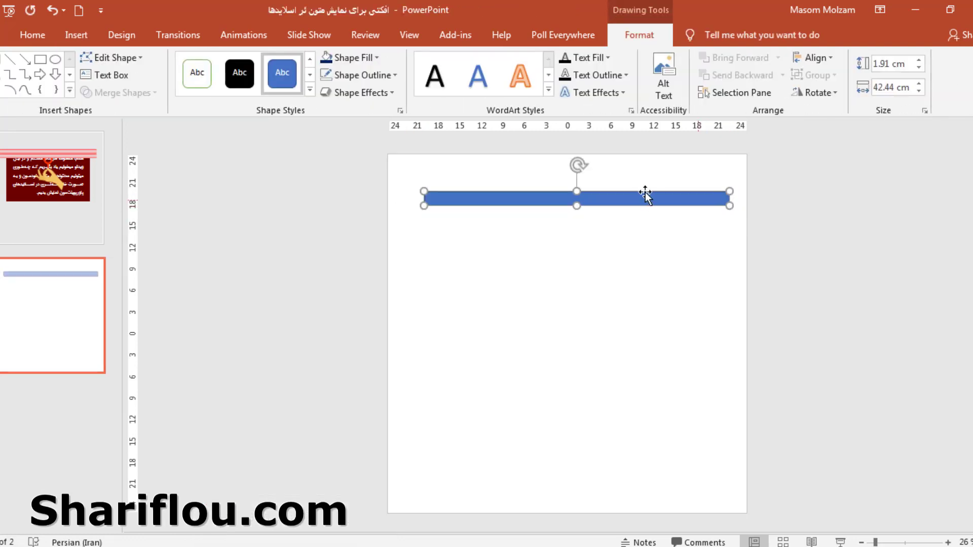
# Step: Give the bar a pink 90° linear gradient fill and shift it slightly left
pyautogui.rightClick(647, 199)
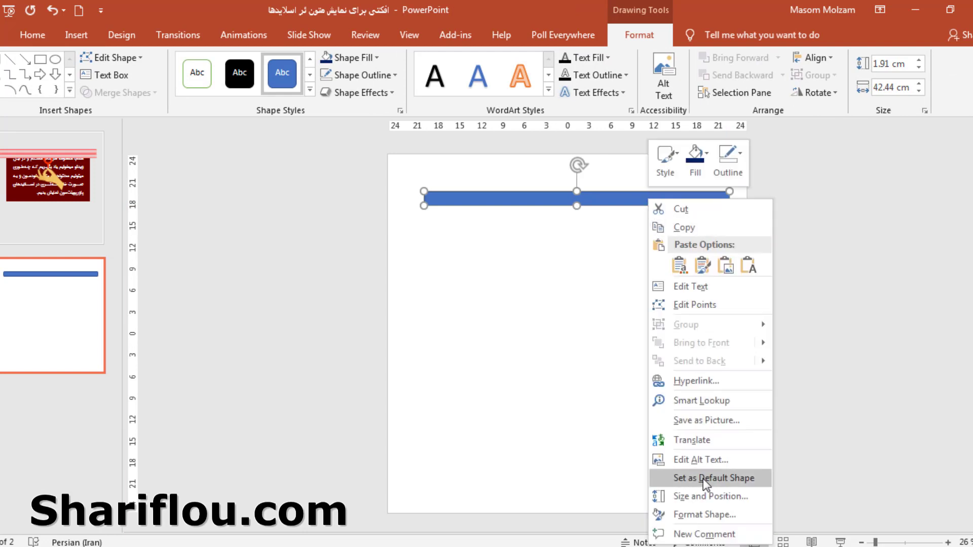
pyautogui.click(703, 515)
pyautogui.click(851, 277)
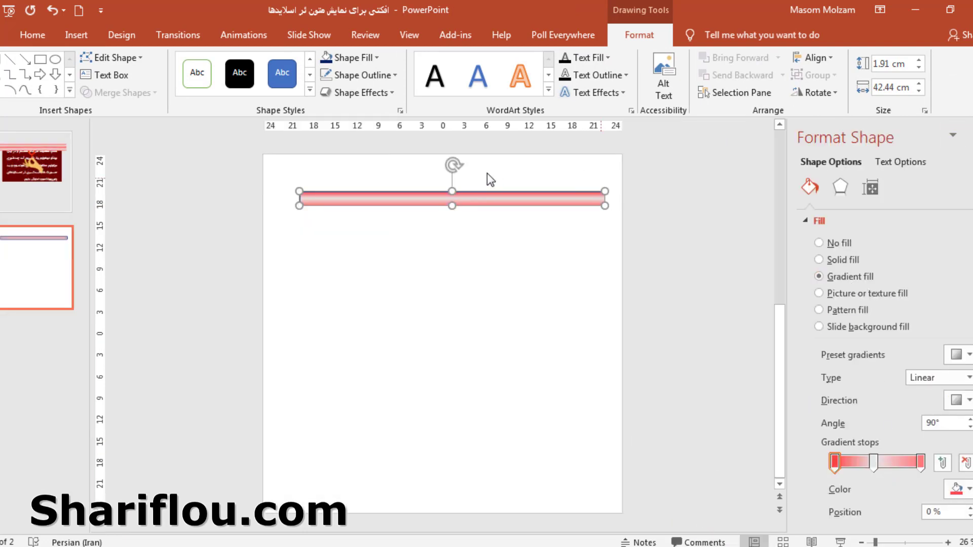
pyautogui.moveTo(482, 202); pyautogui.dragTo(477, 201)
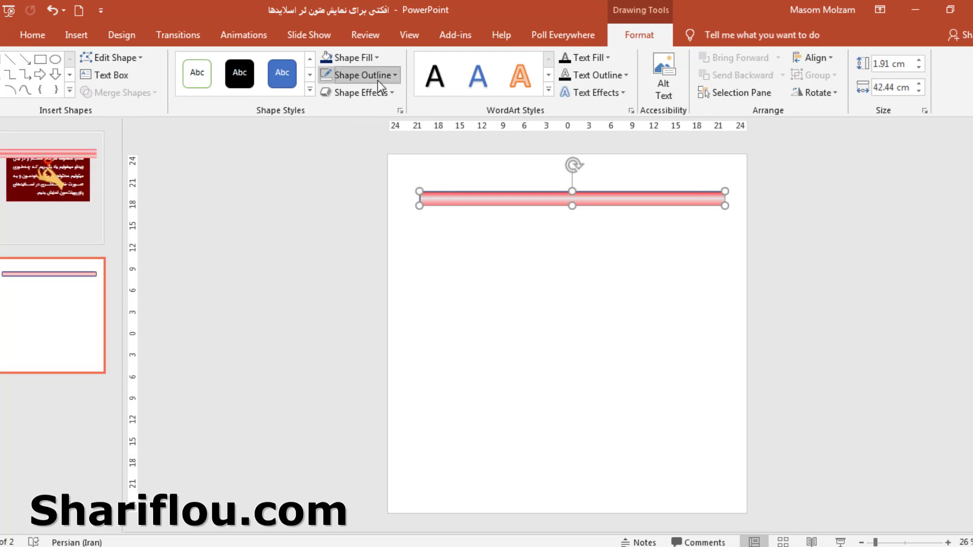
pyautogui.click(378, 80)
# Step: Remove the bar's outline and paste a duplicate just below it
pyautogui.click(376, 238)
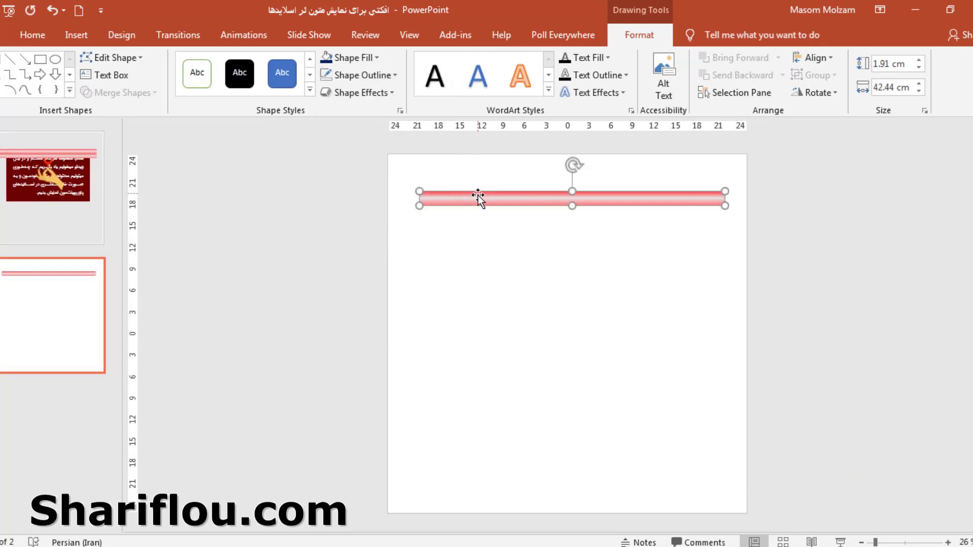
pyautogui.hotkey('ctrl', 'c')
pyautogui.hotkey('ctrl', 'v')
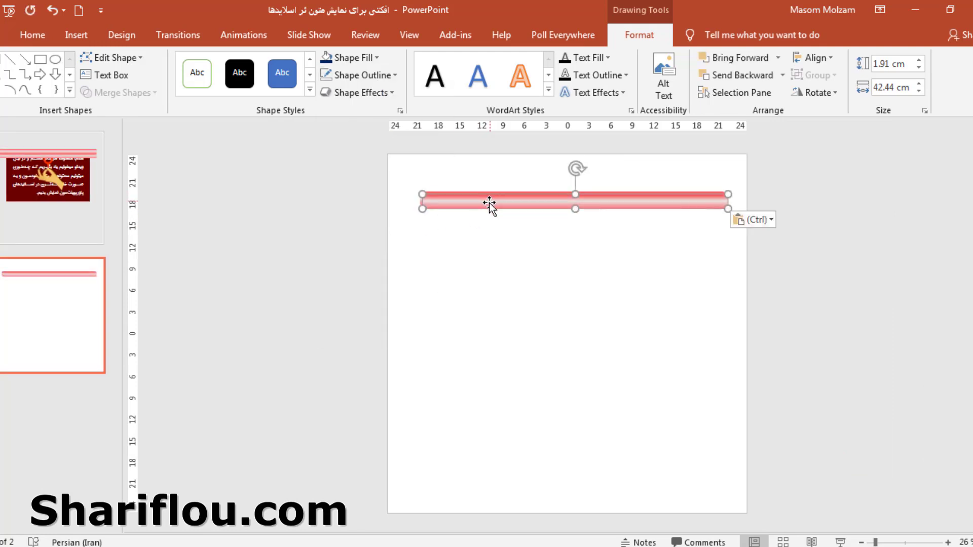
pyautogui.moveTo(489, 201); pyautogui.dragTo(485, 217)
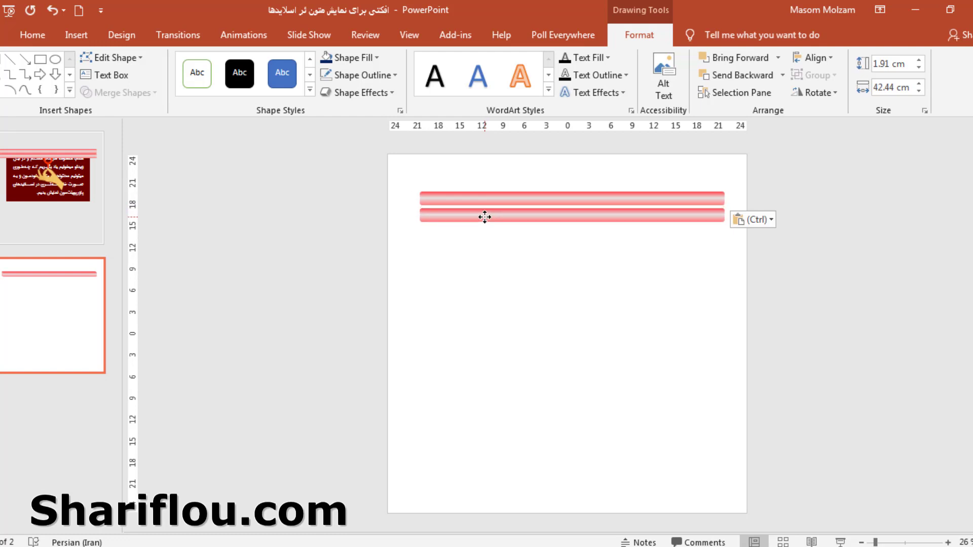
# Step: Left-align the two bars and nudge the lower one up so they stack tightly
pyautogui.keyDown('shift'); pyautogui.click(504, 199); pyautogui.keyUp('shift')
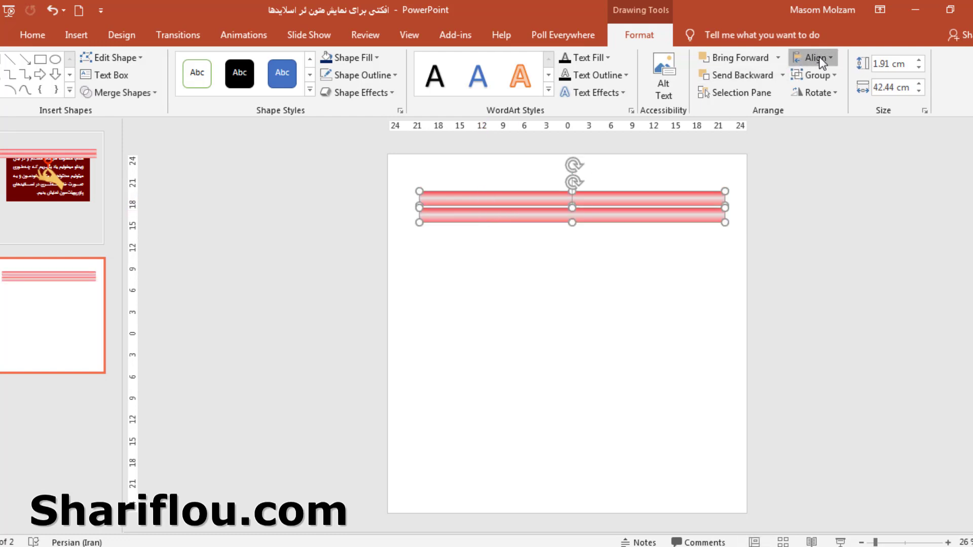
pyautogui.click(821, 60)
pyautogui.click(829, 76)
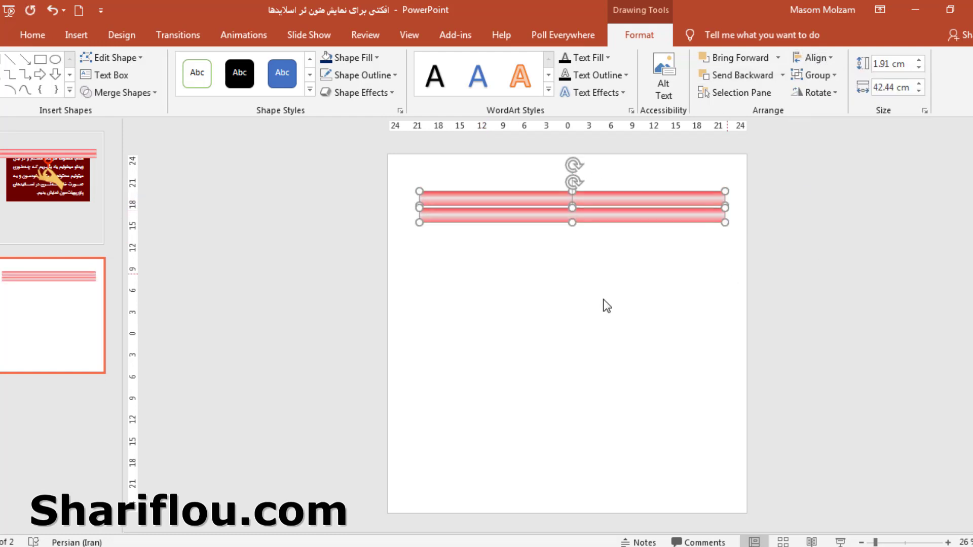
pyautogui.click(607, 306)
pyautogui.click(531, 220)
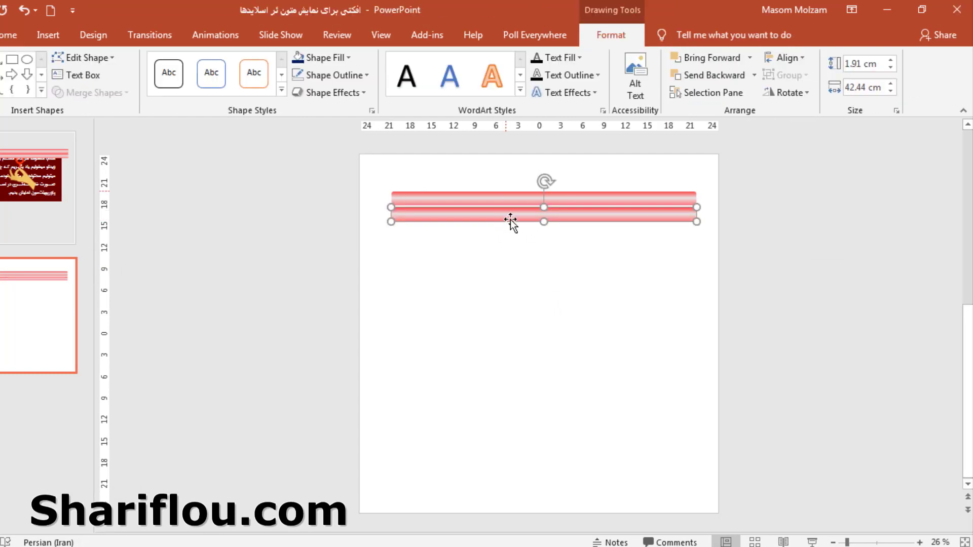
pyautogui.press('Up')
pyautogui.press('Up')
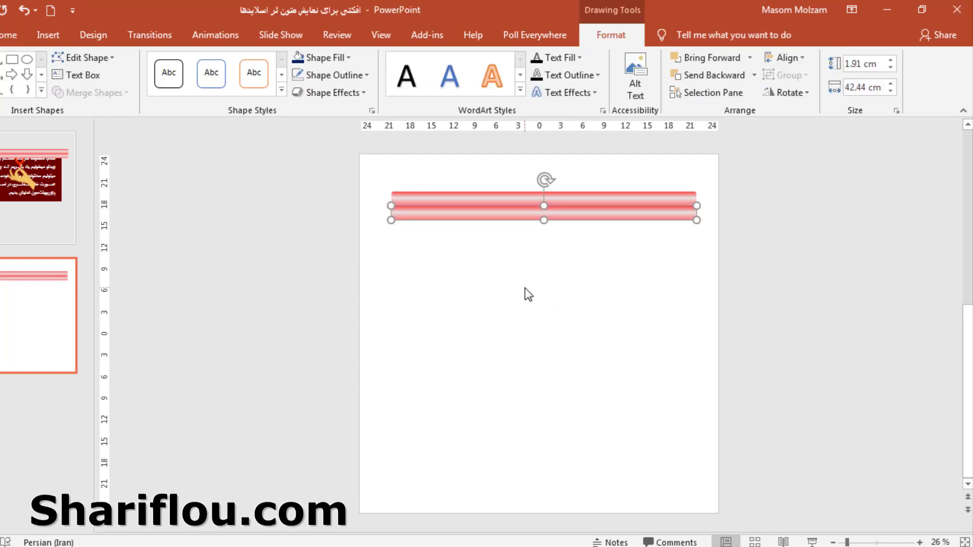
pyautogui.press('Up')
pyautogui.click(558, 279)
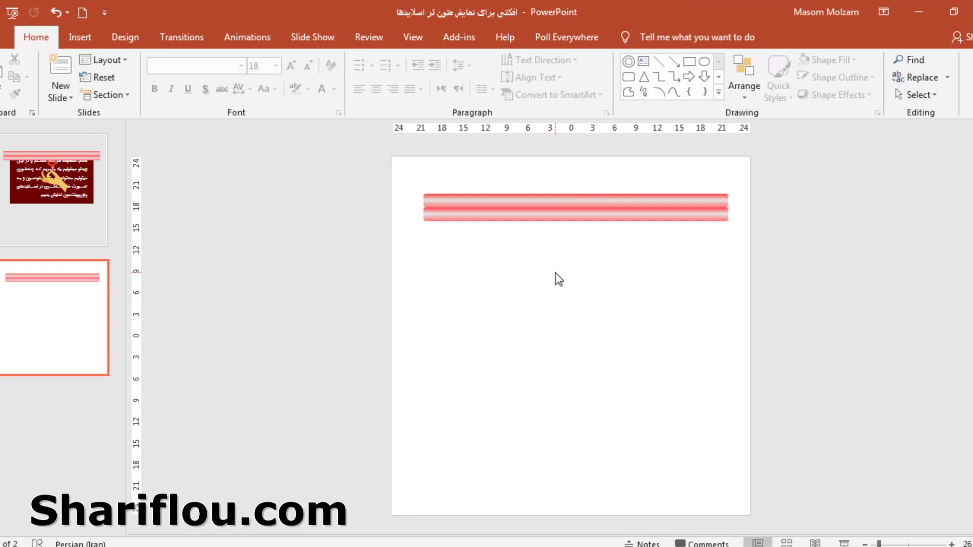
pyautogui.click(107, 34)
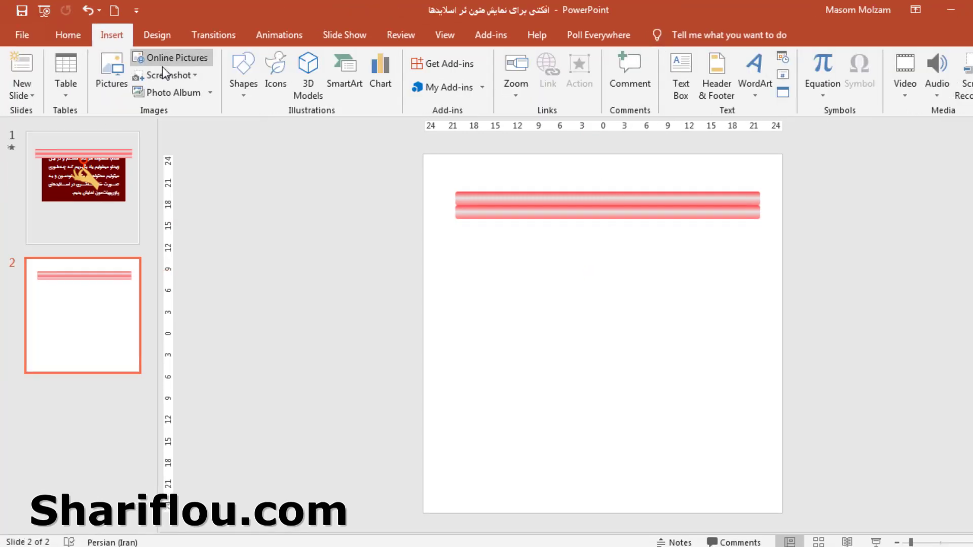
# Step: Draw a donut ring below the pink bars, centred horizontally under them
pyautogui.click(247, 94)
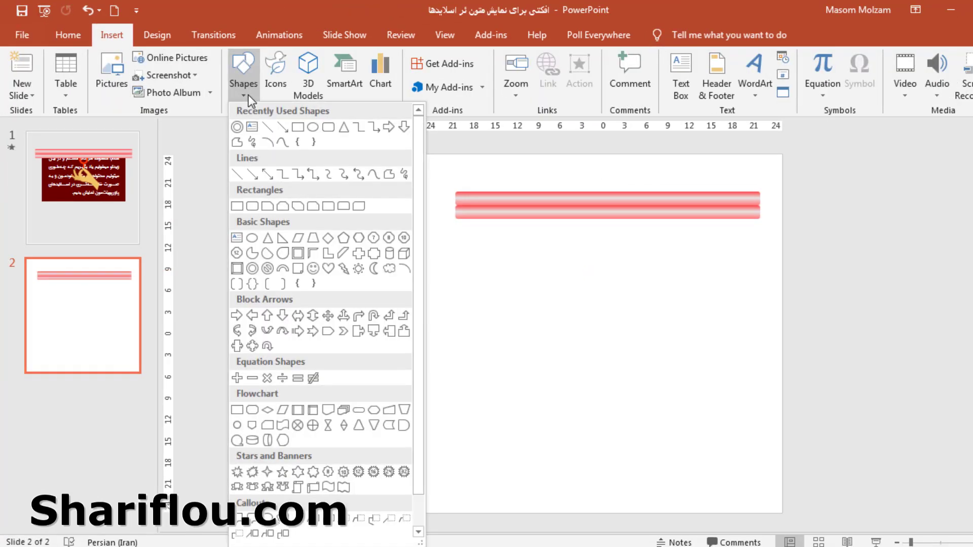
pyautogui.click(253, 269)
pyautogui.moveTo(464, 275)
pyautogui.mouseDown()
pyautogui.moveTo(516, 328)
pyautogui.moveTo(493, 304)
pyautogui.moveTo(624, 229)
pyautogui.moveTo(615, 226)
pyautogui.mouseUp()
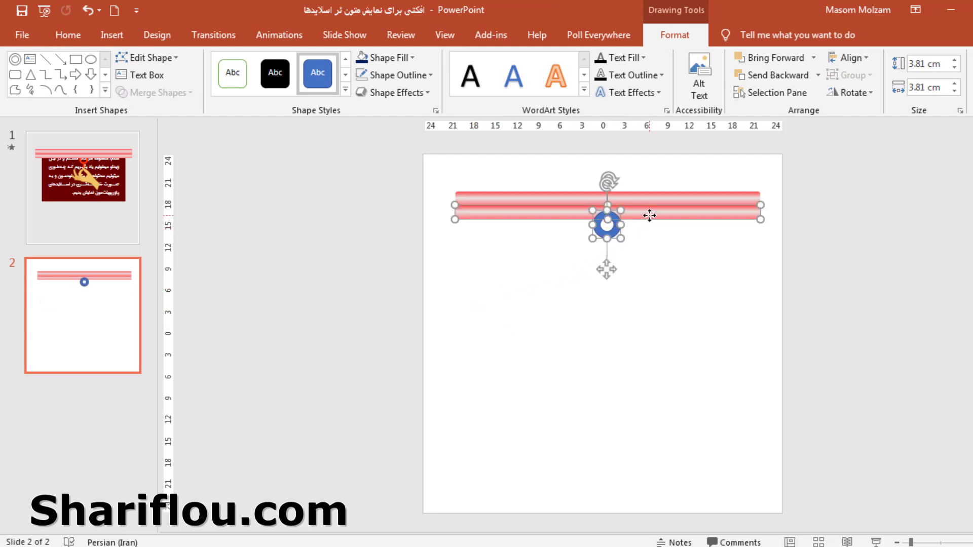
pyautogui.click(851, 57)
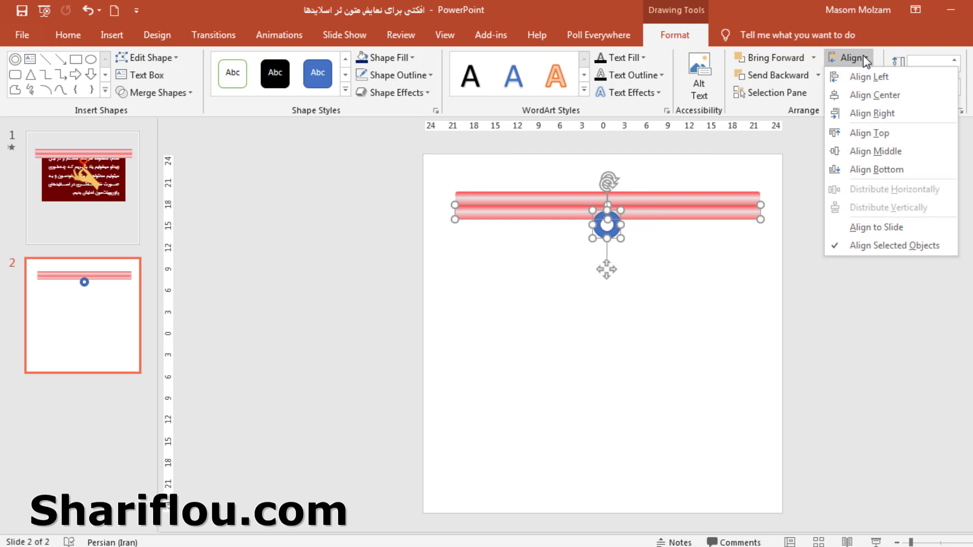
pyautogui.click(874, 95)
pyautogui.click(624, 399)
pyautogui.click(616, 234)
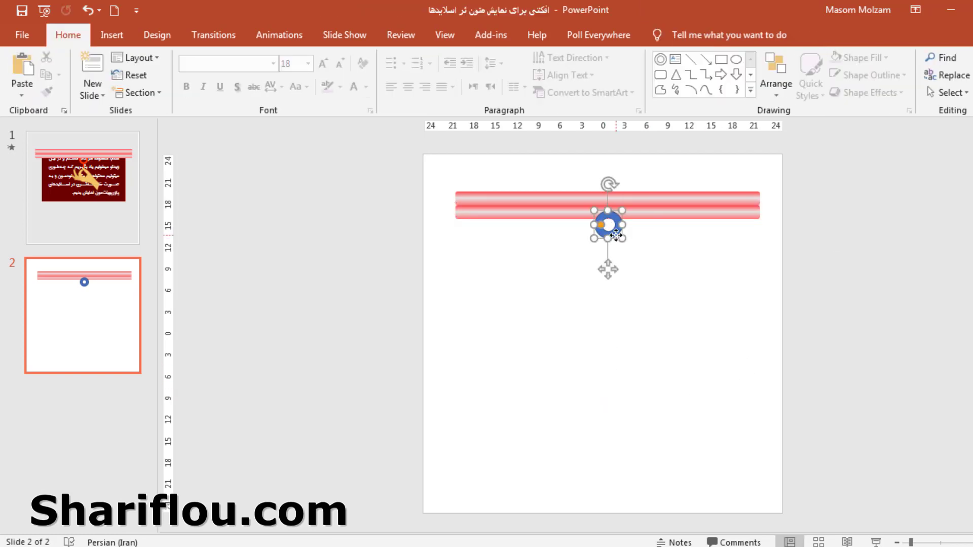
pyautogui.press('Up')
pyautogui.press('Up')
pyautogui.press('Up')
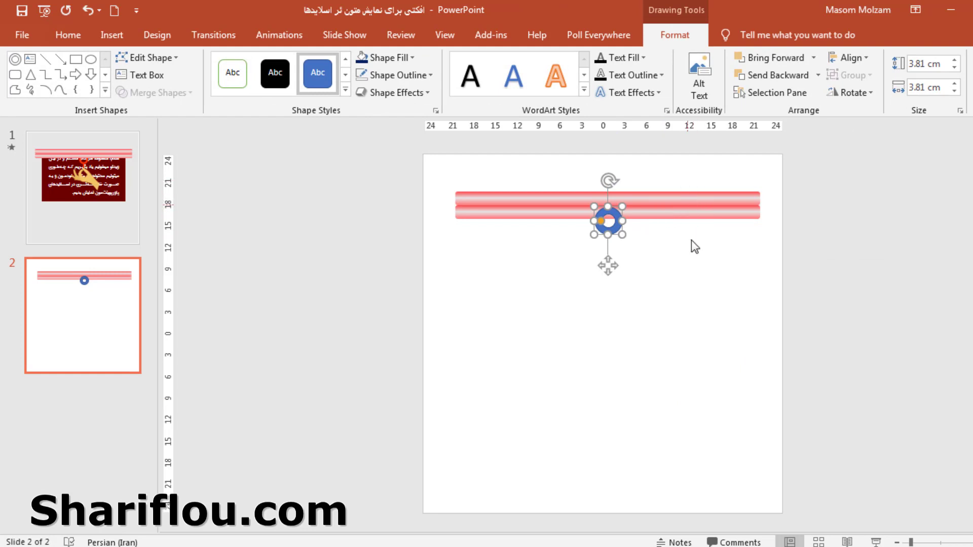
pyautogui.press('Up')
pyautogui.press('Down')
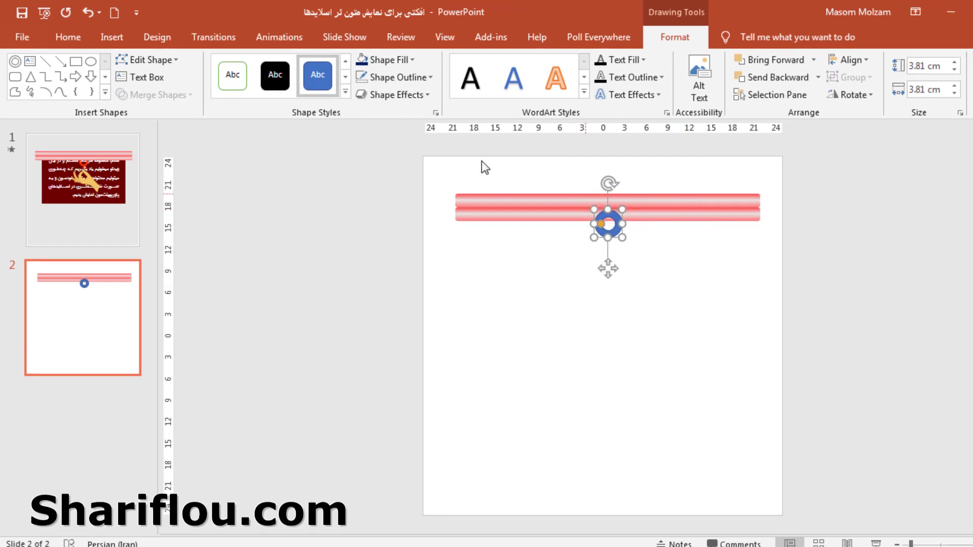
# Step: Fill the ring red and remove its outline
pyautogui.click(401, 57)
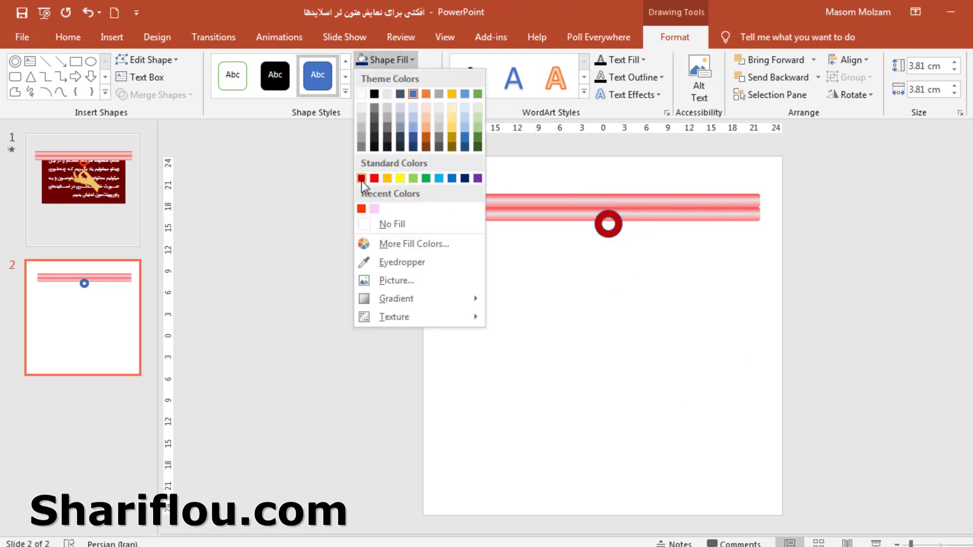
pyautogui.click(361, 180)
pyautogui.click(409, 76)
pyautogui.click(399, 241)
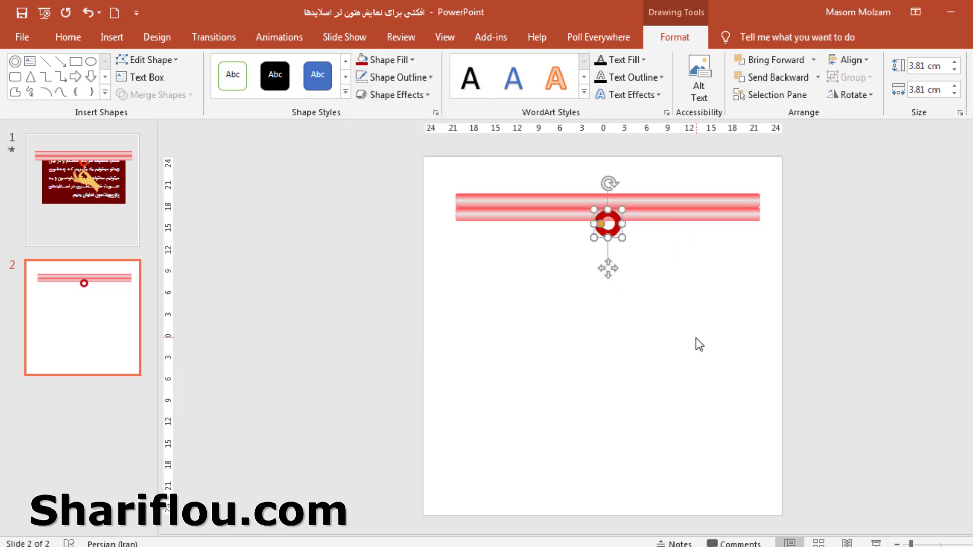
pyautogui.press('Escape')
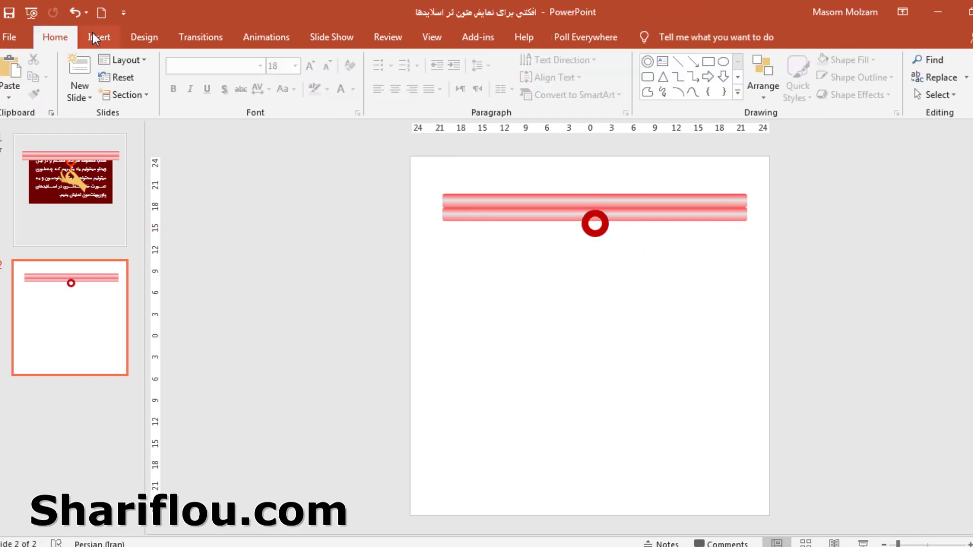
# Step: Draw a thin rectangle rod hanging below the red ring
pyautogui.click(96, 37)
pyautogui.click(230, 76)
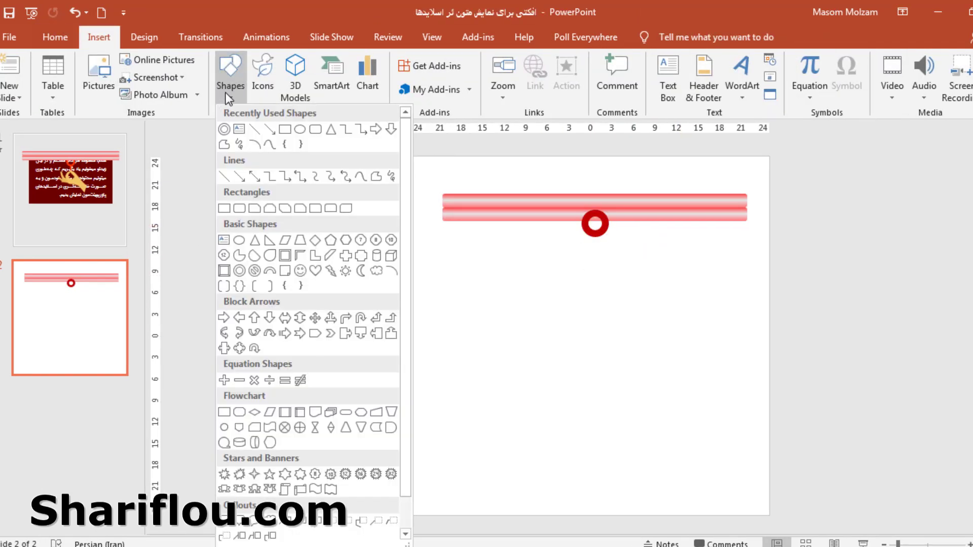
pyautogui.click(315, 130)
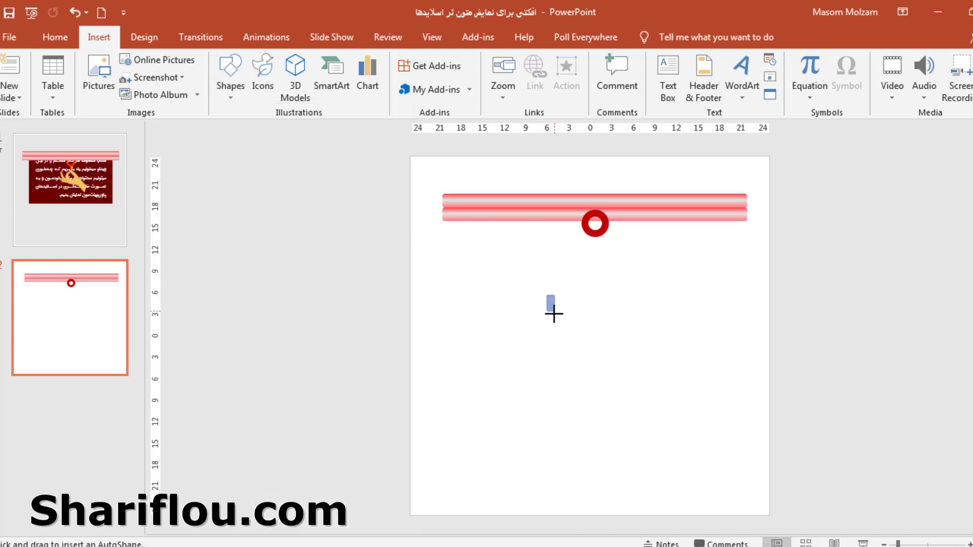
pyautogui.moveTo(552, 306)
pyautogui.mouseDown()
pyautogui.moveTo(549, 324)
pyautogui.moveTo(597, 295)
pyautogui.mouseUp()
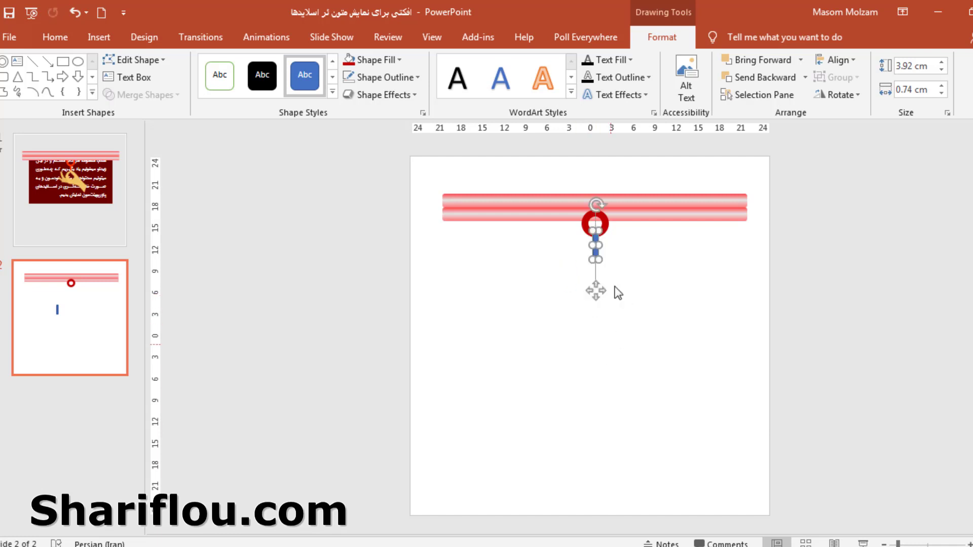
# Step: Send the rod behind the ring, fill it red and remove its outline
pyautogui.rightClick(592, 254)
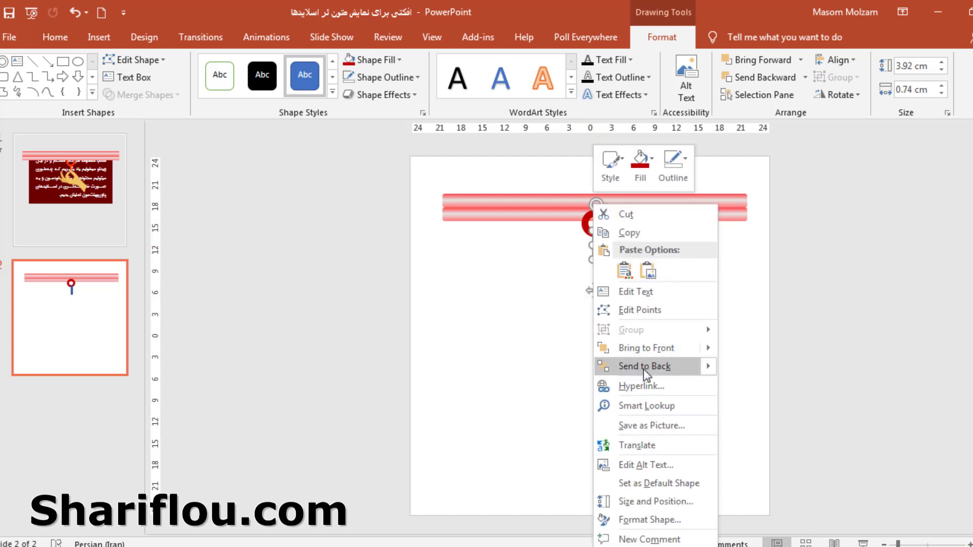
pyautogui.click(643, 370)
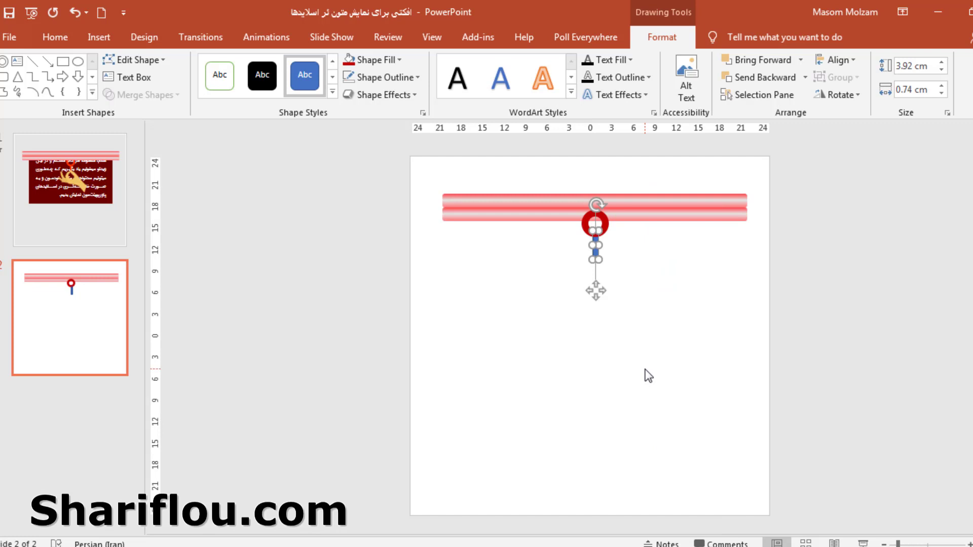
pyautogui.click(348, 60)
pyautogui.click(400, 77)
pyautogui.click(382, 241)
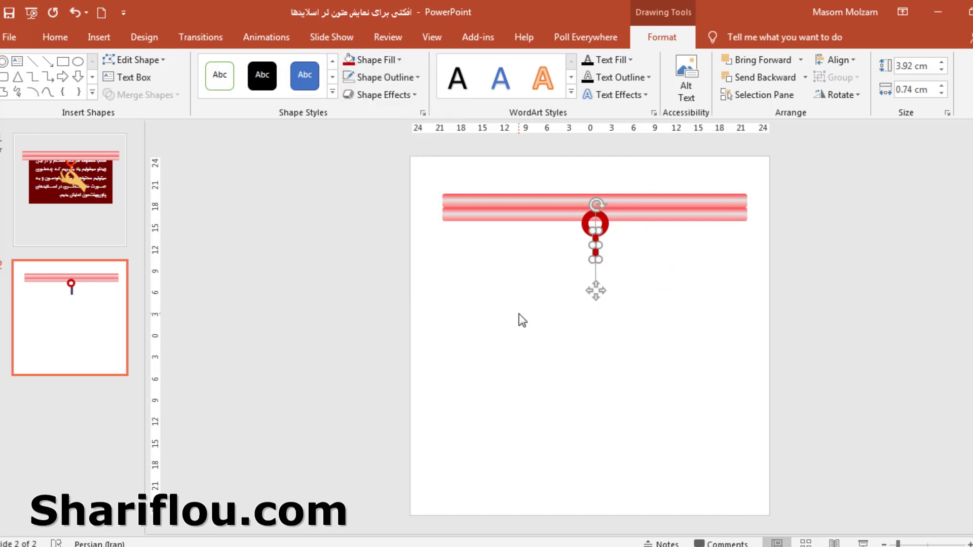
pyautogui.click(526, 367)
pyautogui.scroll(1, 524, 360)
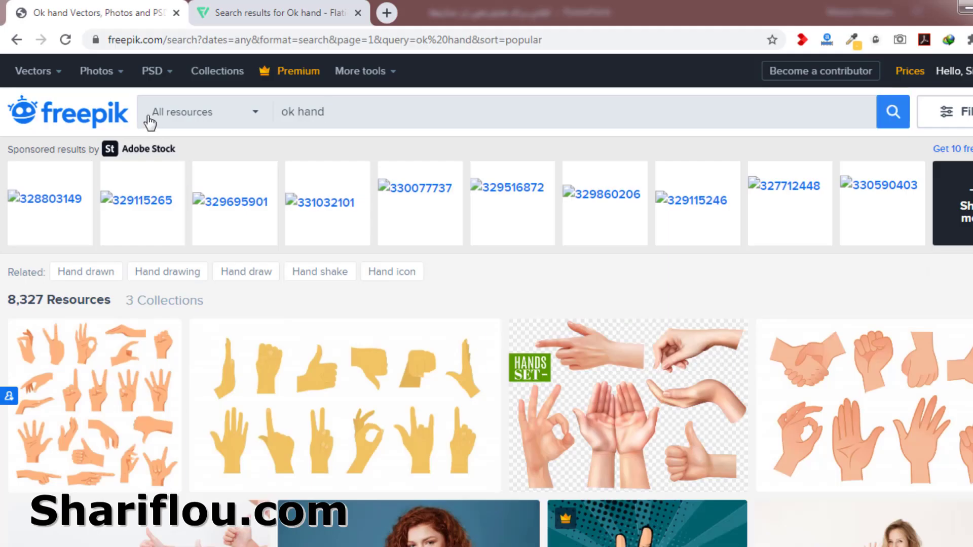
pyautogui.click(245, 7)
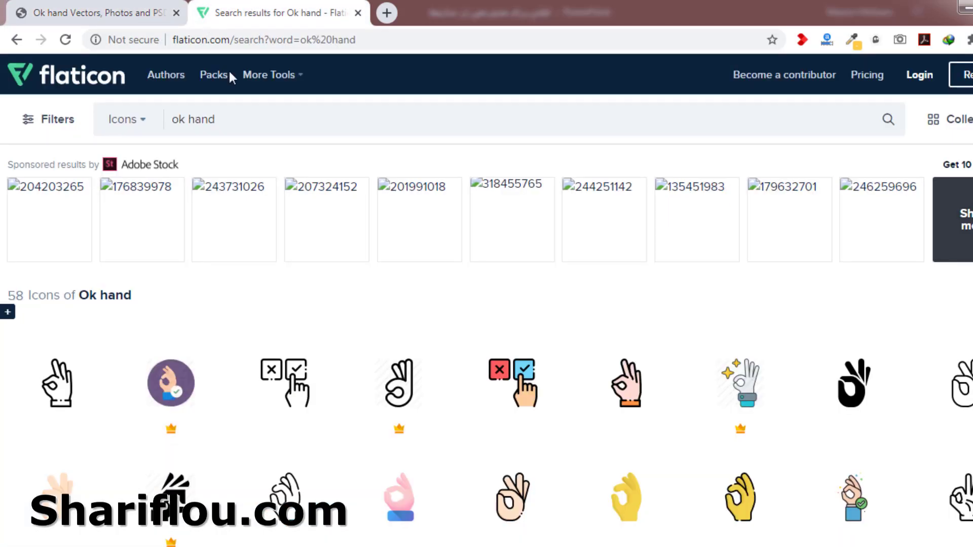
pyautogui.moveTo(218, 119); pyautogui.dragTo(171, 121)
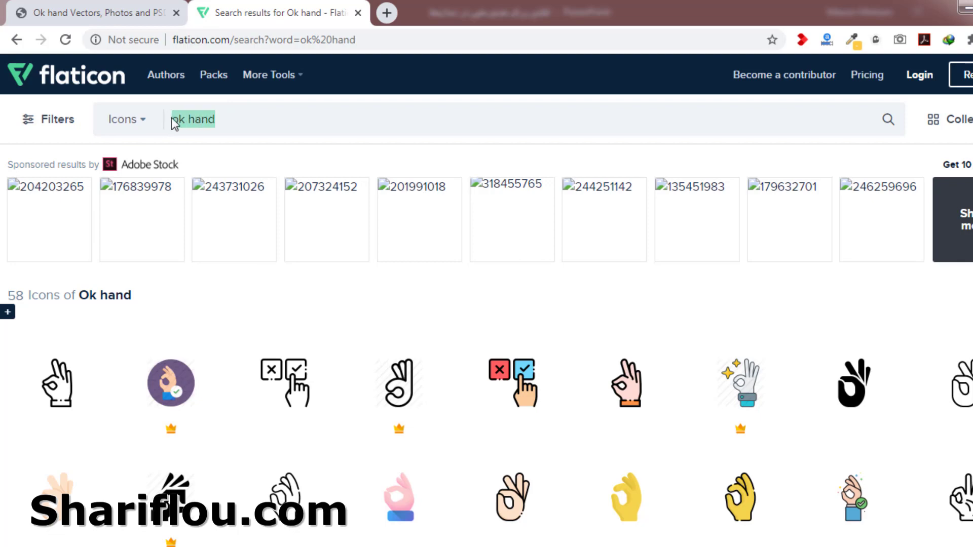
pyautogui.click(134, 9)
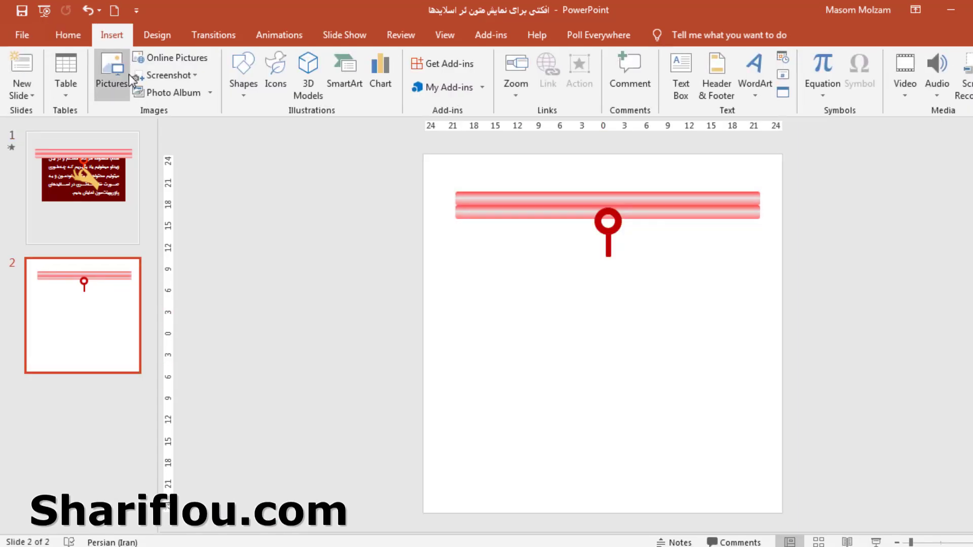
pyautogui.click(128, 74)
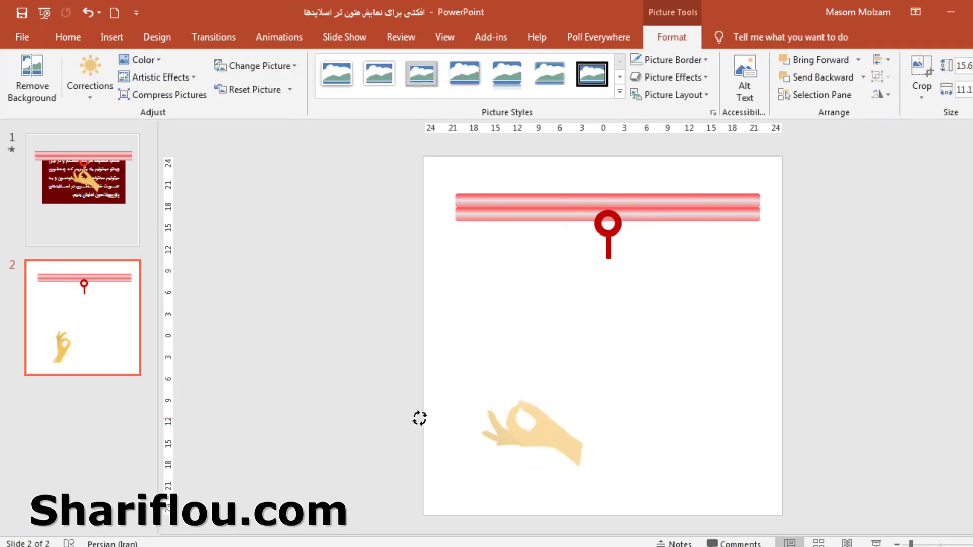
# Step: Move the OK-hand picture up so its fingers pinch the pin under the red ring
pyautogui.moveTo(559, 444); pyautogui.dragTo(648, 295)
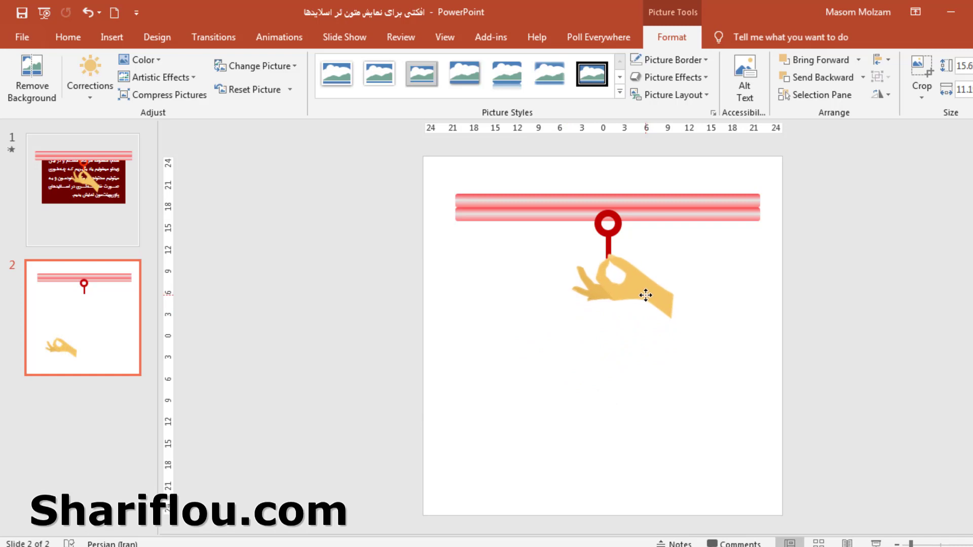
pyautogui.moveTo(648, 296); pyautogui.dragTo(644, 295)
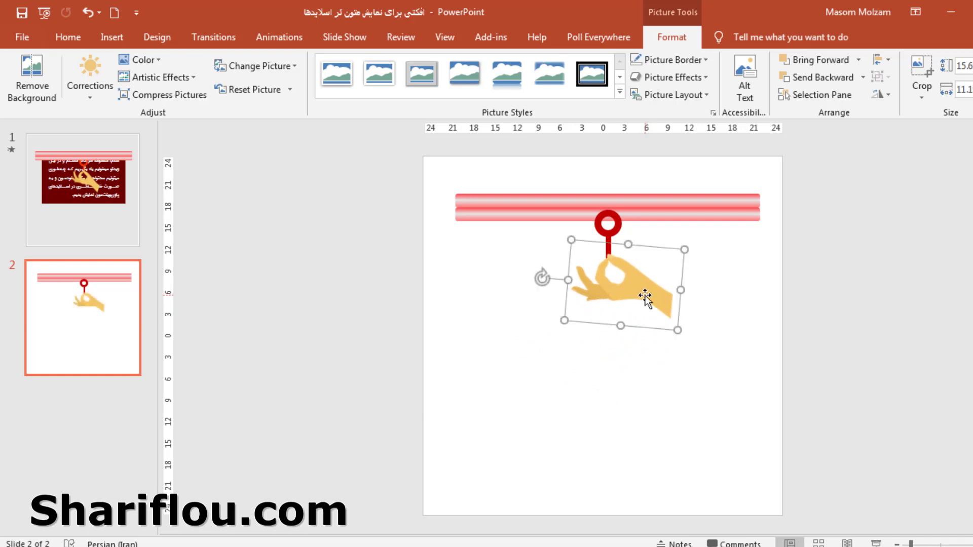
# Step: Draw a large rectangle beneath the pink rod, filled dark blue with no outline
pyautogui.click(118, 38)
pyautogui.click(243, 86)
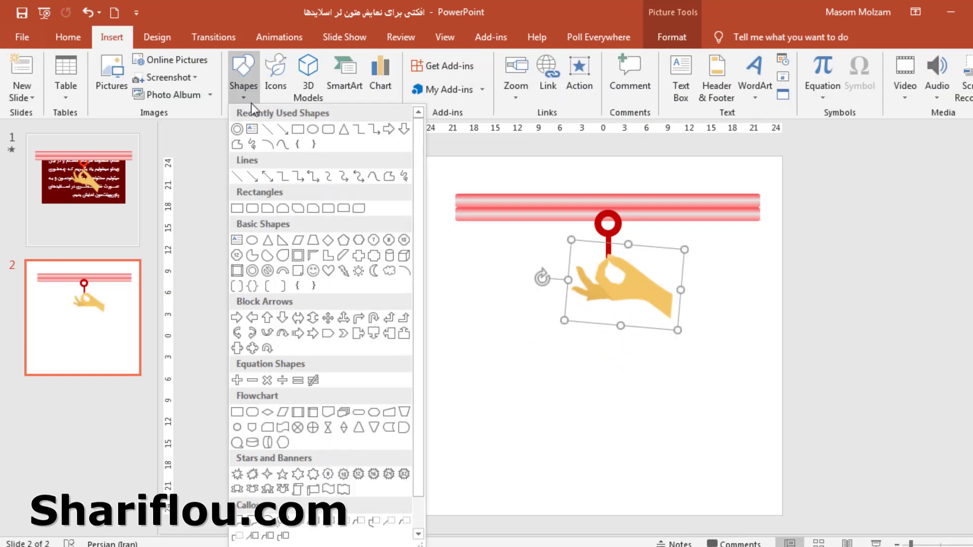
pyautogui.click(284, 130)
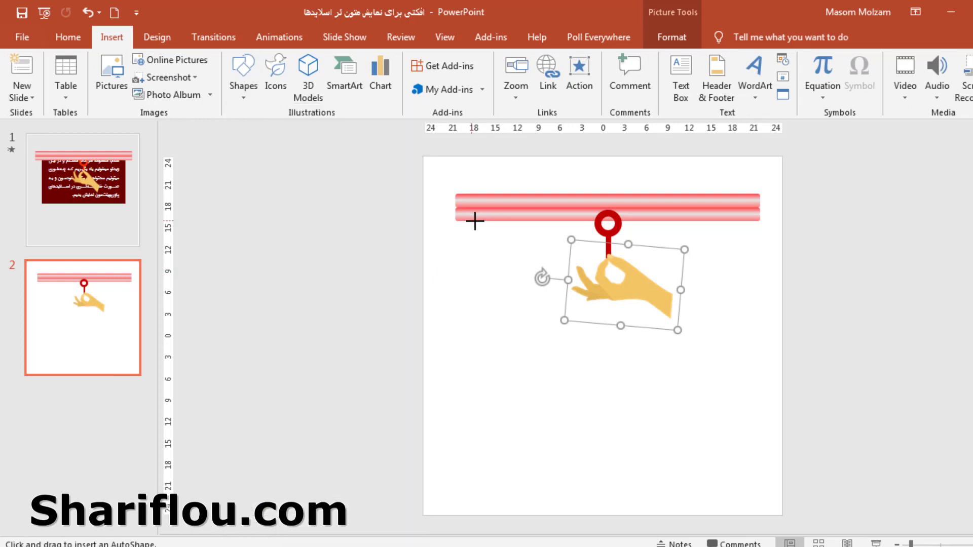
pyautogui.moveTo(472, 221); pyautogui.dragTo(745, 370)
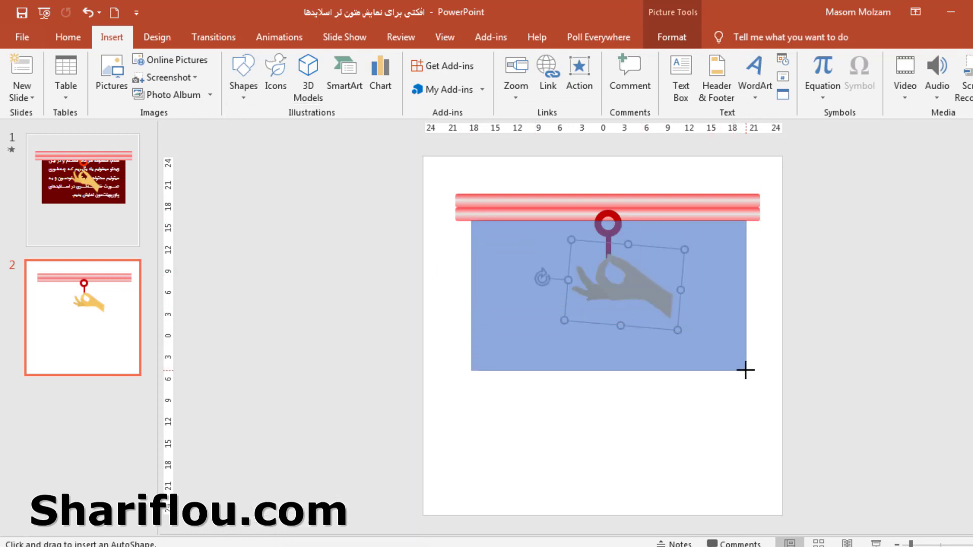
pyautogui.moveTo(745, 369); pyautogui.dragTo(746, 370)
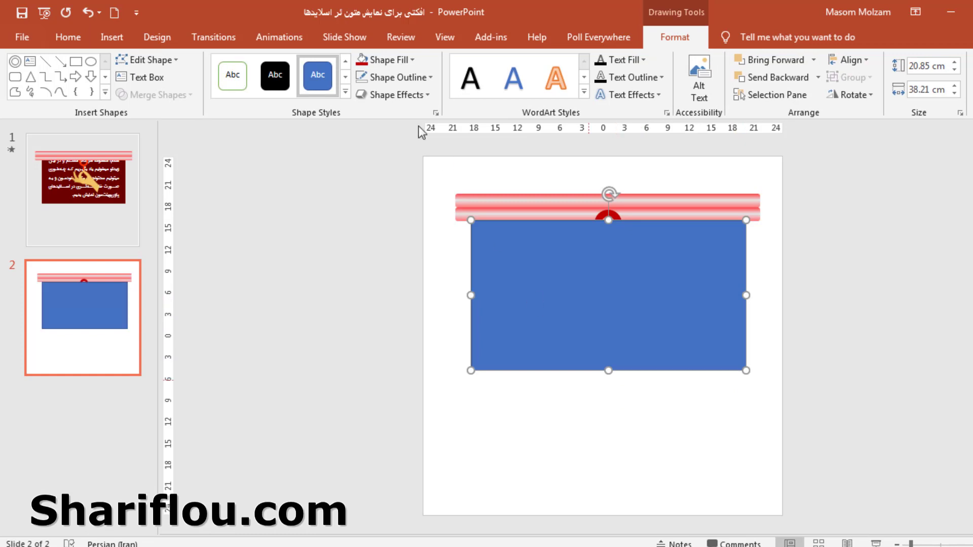
pyautogui.click(384, 59)
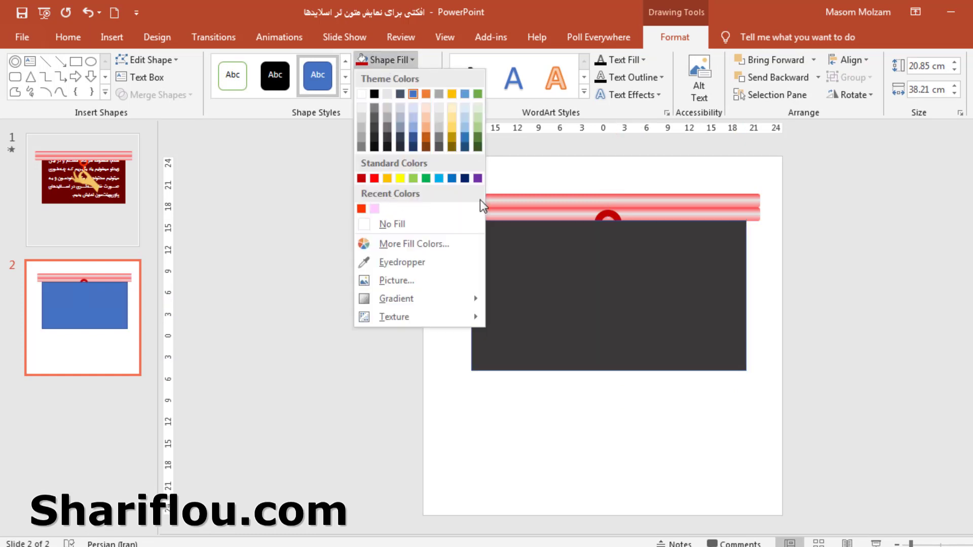
pyautogui.click(411, 138)
pyautogui.click(397, 77)
pyautogui.click(390, 242)
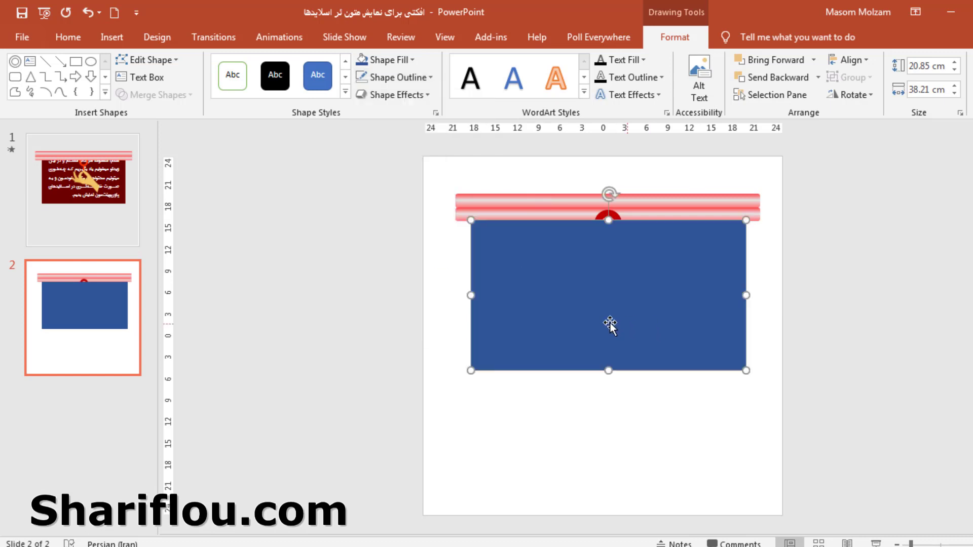
# Step: Send the dark blue rectangle to the back, behind the red pin and hand
pyautogui.rightClick(683, 283)
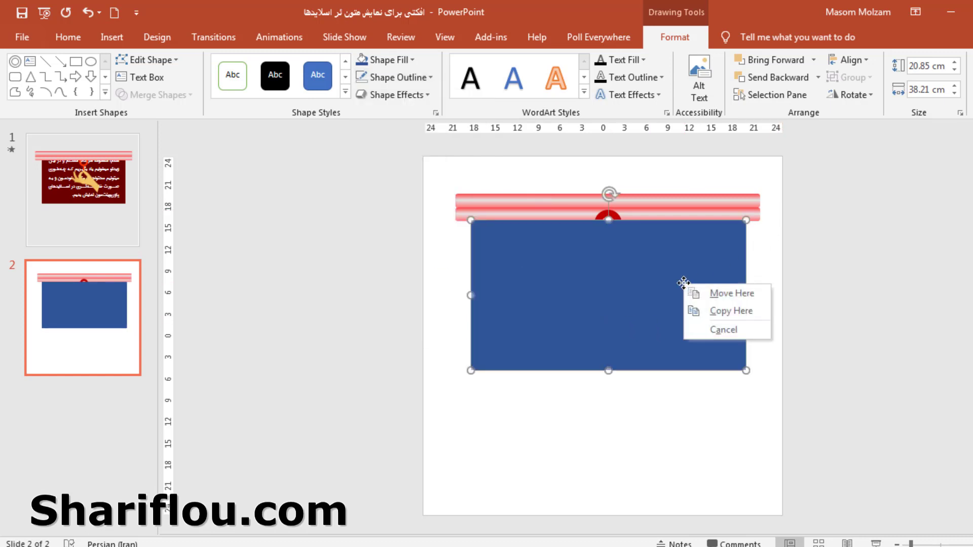
pyautogui.rightClick(654, 243)
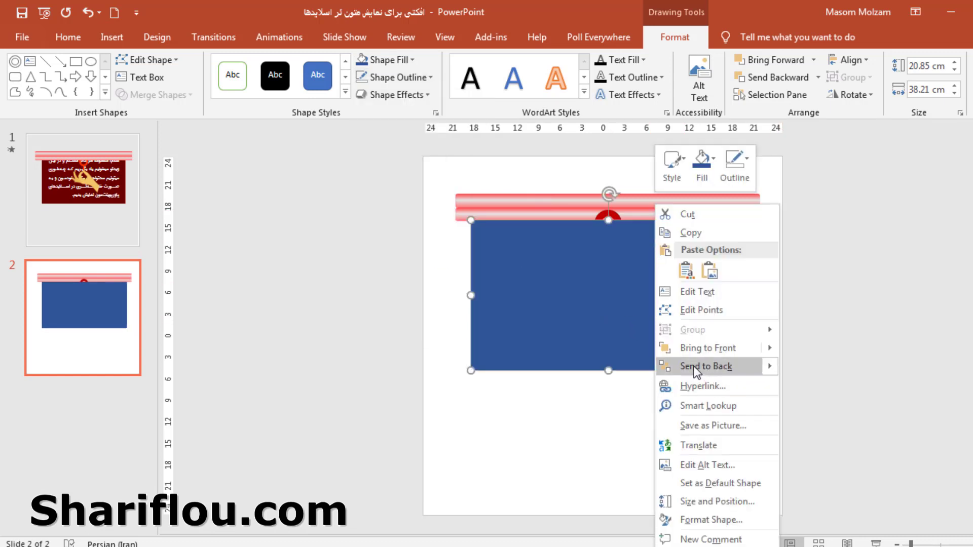
pyautogui.click(709, 366)
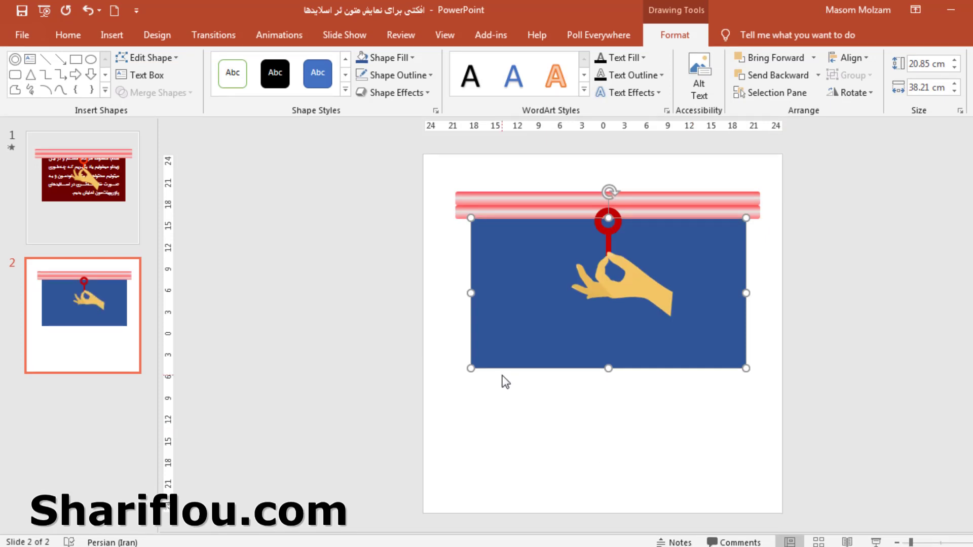
pyautogui.click(111, 36)
# Step: Add a text box on the blue panel, paste slide 1's Persian paragraph, and enlarge its font
pyautogui.click(680, 86)
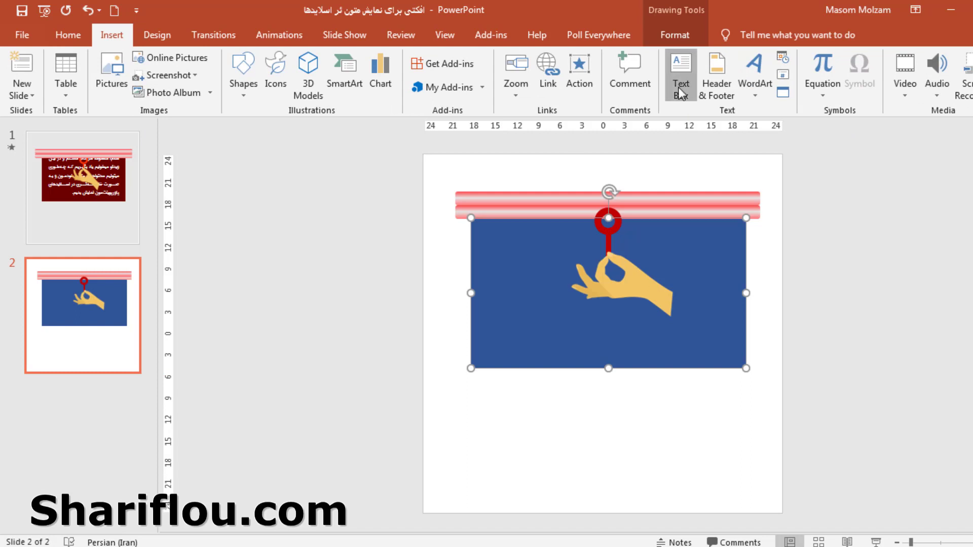
pyautogui.moveTo(728, 234); pyautogui.dragTo(487, 357)
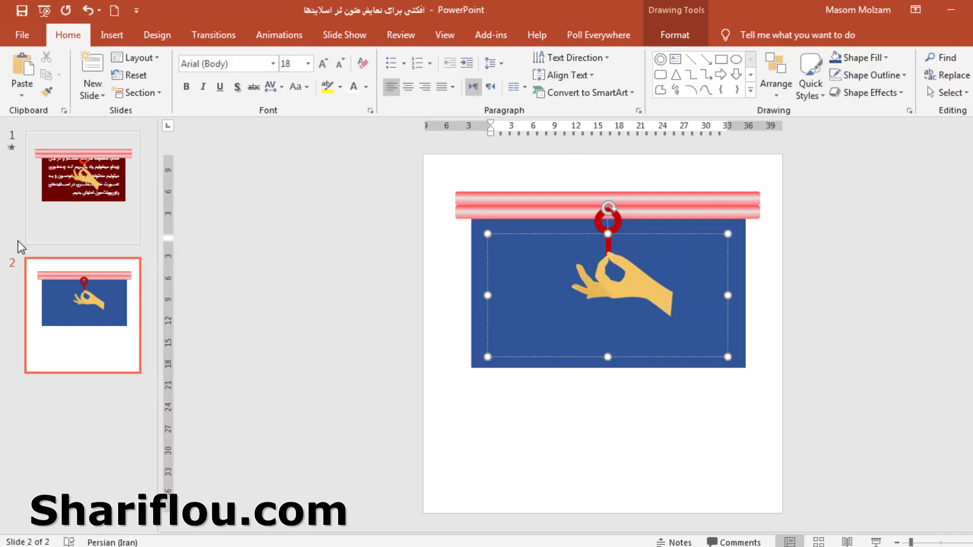
pyautogui.click(45, 238)
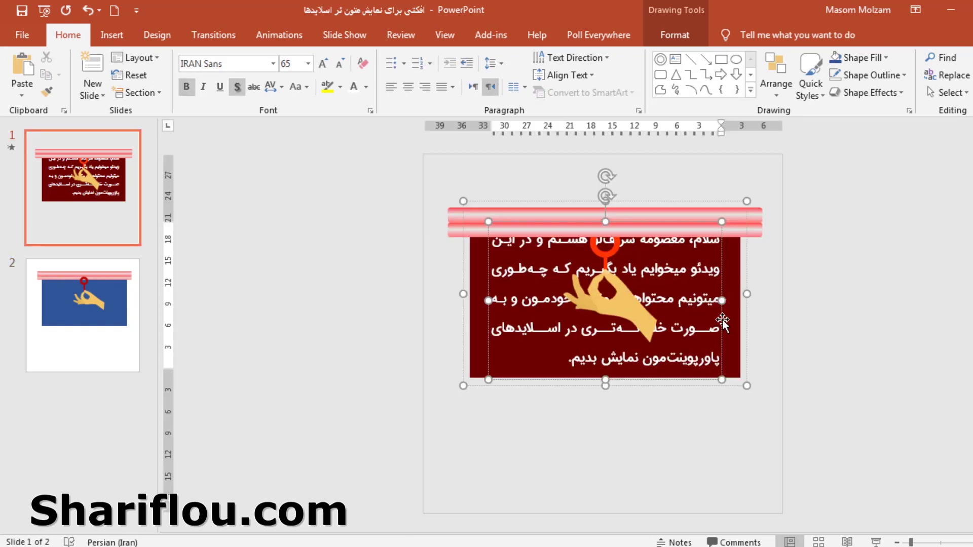
pyautogui.click(43, 319)
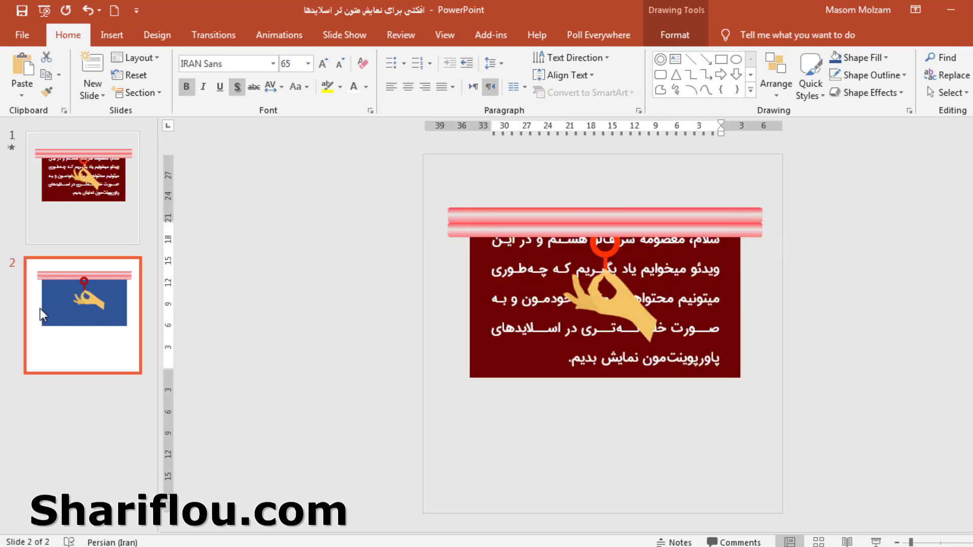
pyautogui.hotkey('ctrl', 'v')
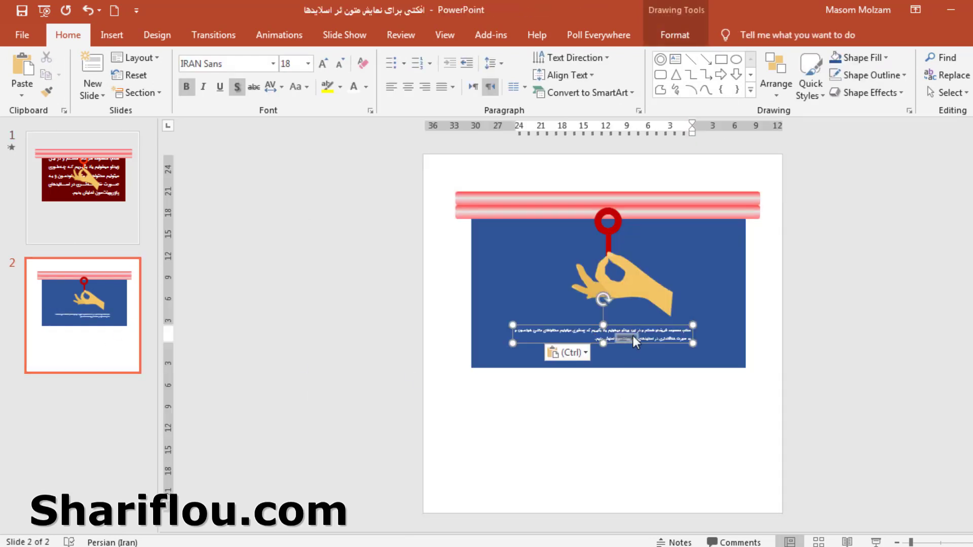
pyautogui.tripleClick(633, 337)
pyautogui.click(744, 294)
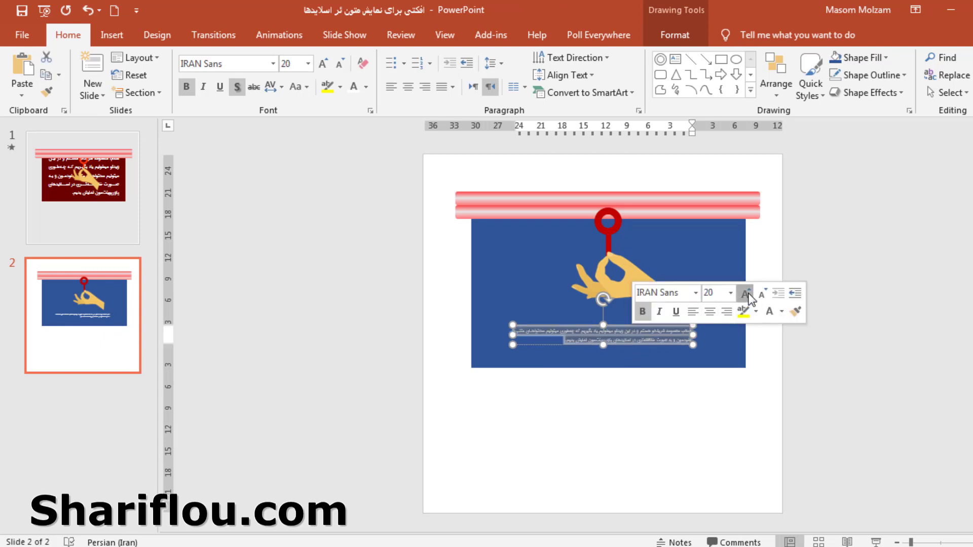
pyautogui.click(745, 294)
pyautogui.click(745, 294)
pyautogui.click(747, 293)
pyautogui.click(746, 294)
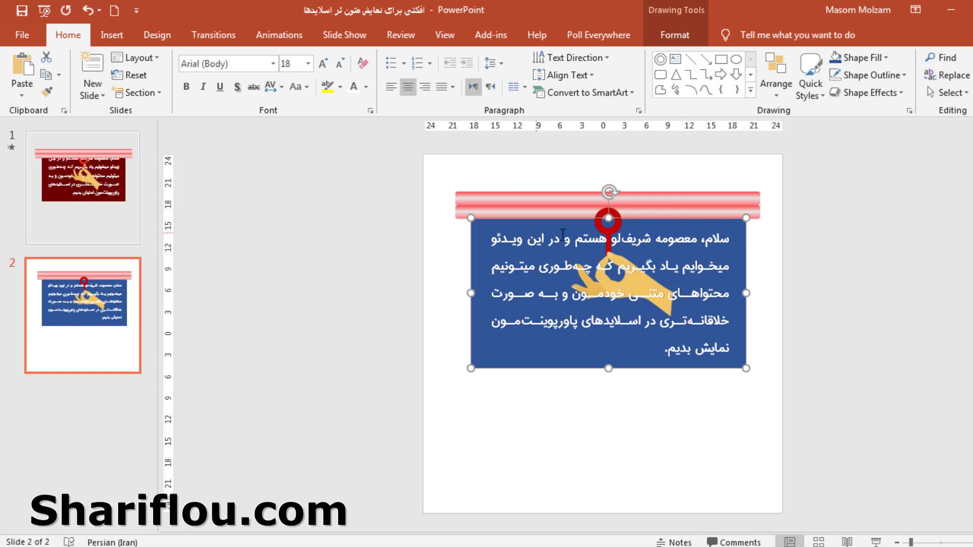
# Step: Move the blue text panel up to sit just beneath the pink roller bar
pyautogui.moveTo(625, 218); pyautogui.dragTo(613, 193)
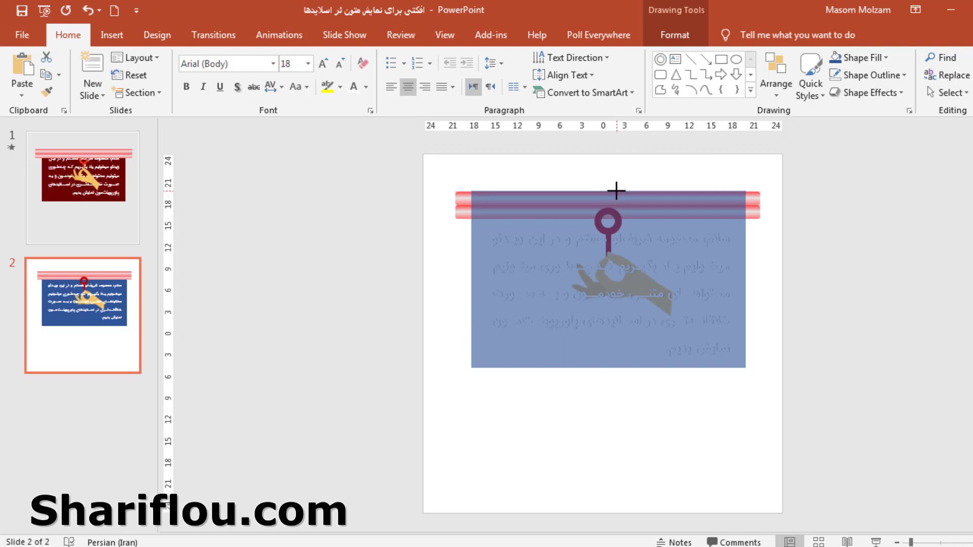
pyautogui.moveTo(614, 193); pyautogui.dragTo(618, 191)
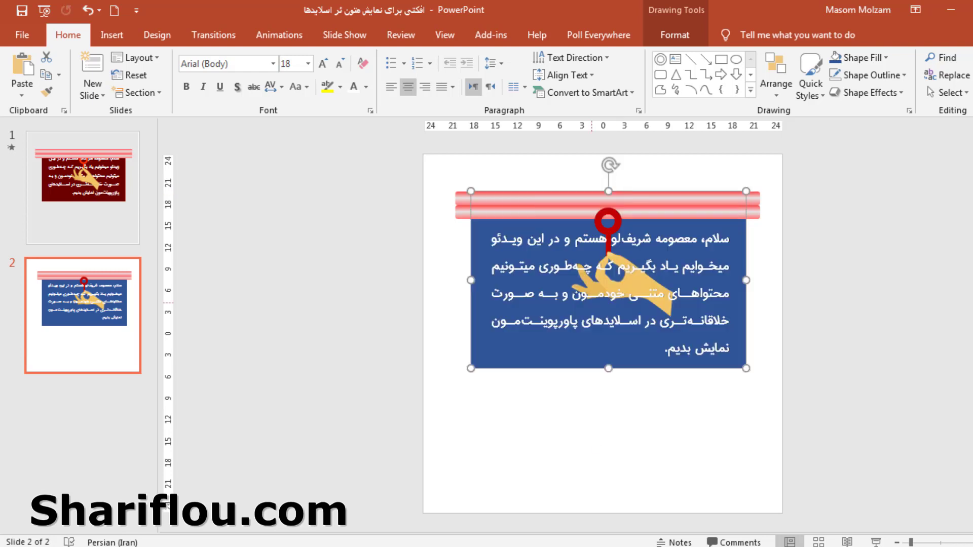
pyautogui.click(668, 487)
# Step: Bring the pink roller bar to the front, over the panel and ring
pyautogui.click(665, 215)
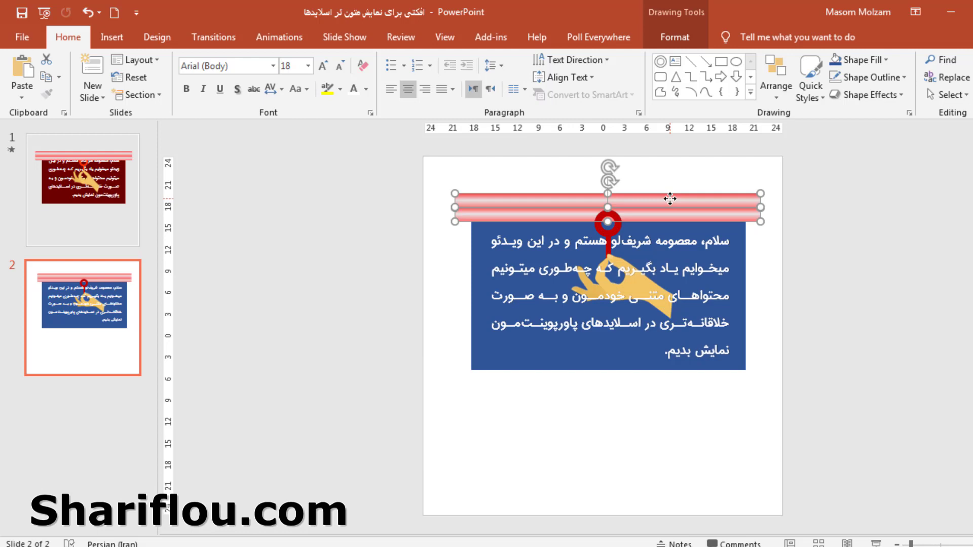
pyautogui.rightClick(670, 205)
pyautogui.moveTo(723, 312)
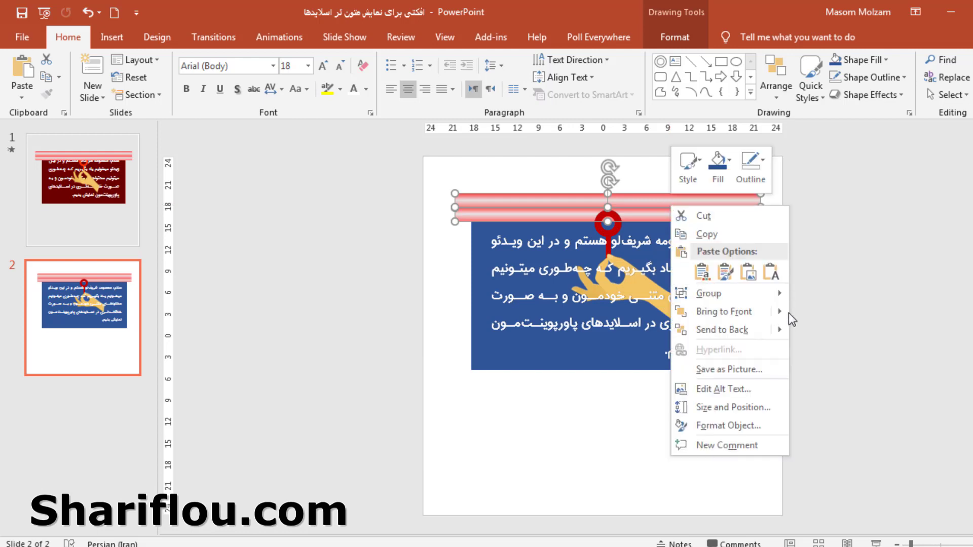
pyautogui.click(841, 312)
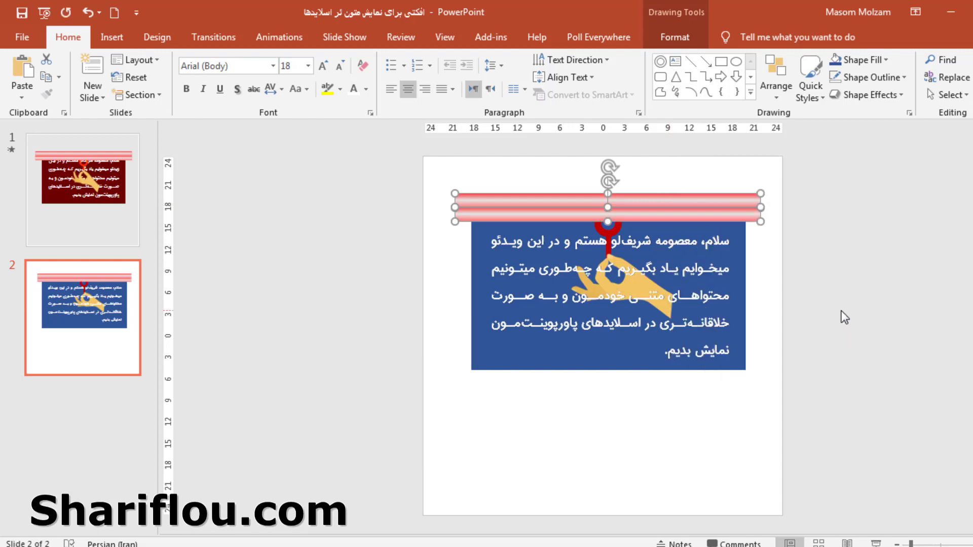
pyautogui.press('Escape')
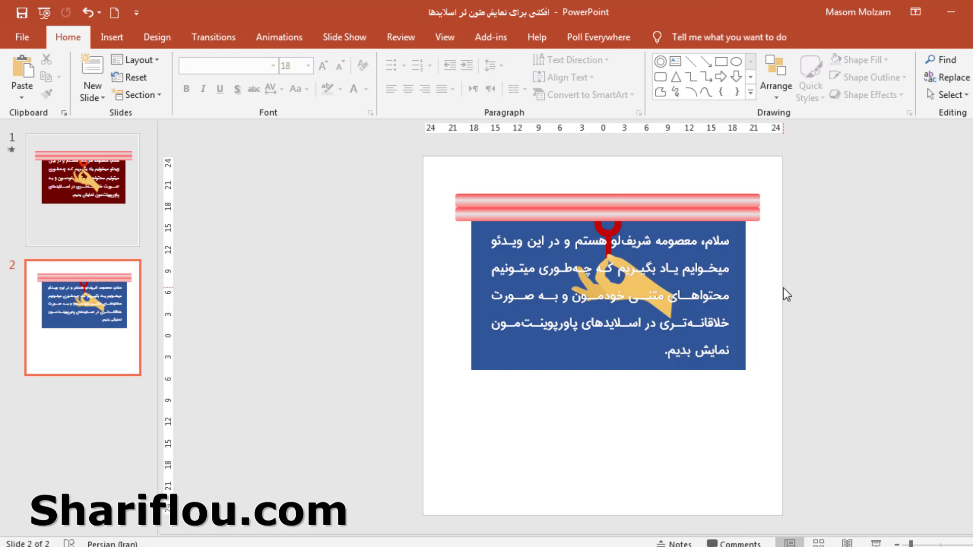
# Step: Group the Persian text box with the blue rectangle and send the group to the back
pyautogui.click(692, 270)
pyautogui.keyDown('shift'); pyautogui.click(741, 341); pyautogui.keyUp('shift')
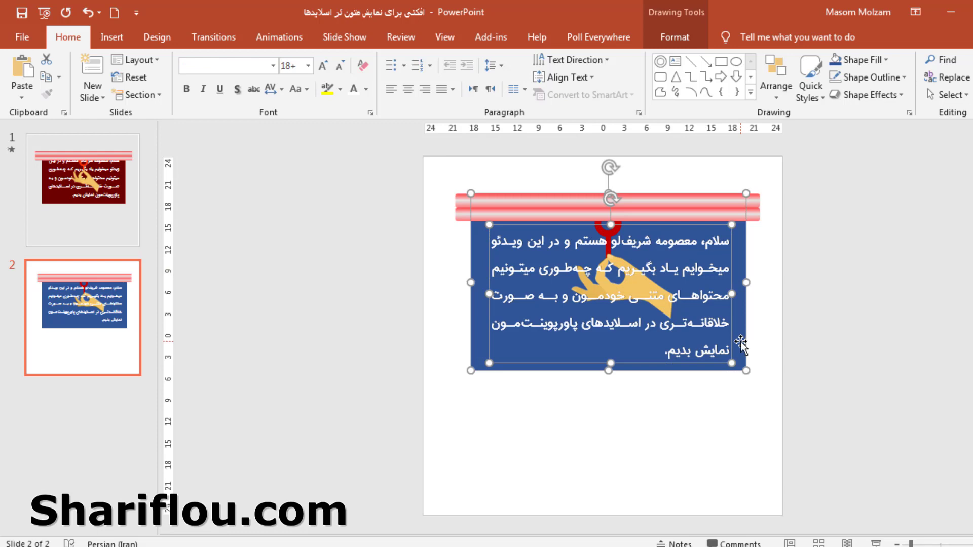
pyautogui.hotkey('ctrl', 'g')
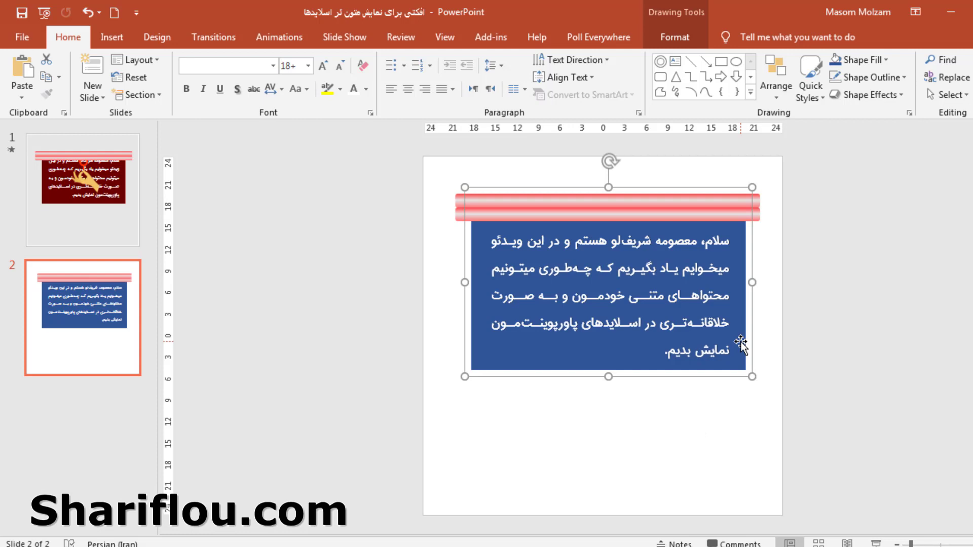
pyautogui.rightClick(741, 343)
pyautogui.click(795, 215)
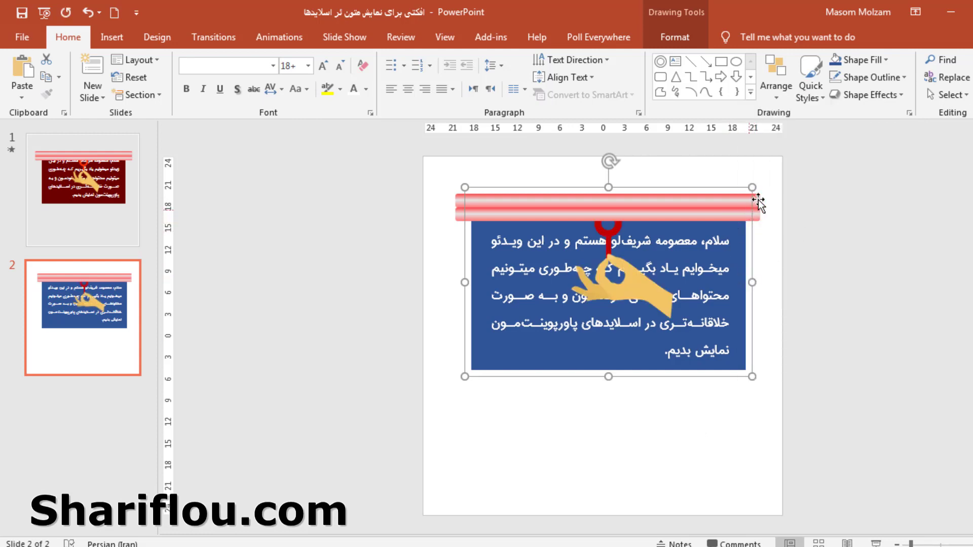
# Step: Select the pink roller bar, the red pin and the hand picture
pyautogui.click(673, 432)
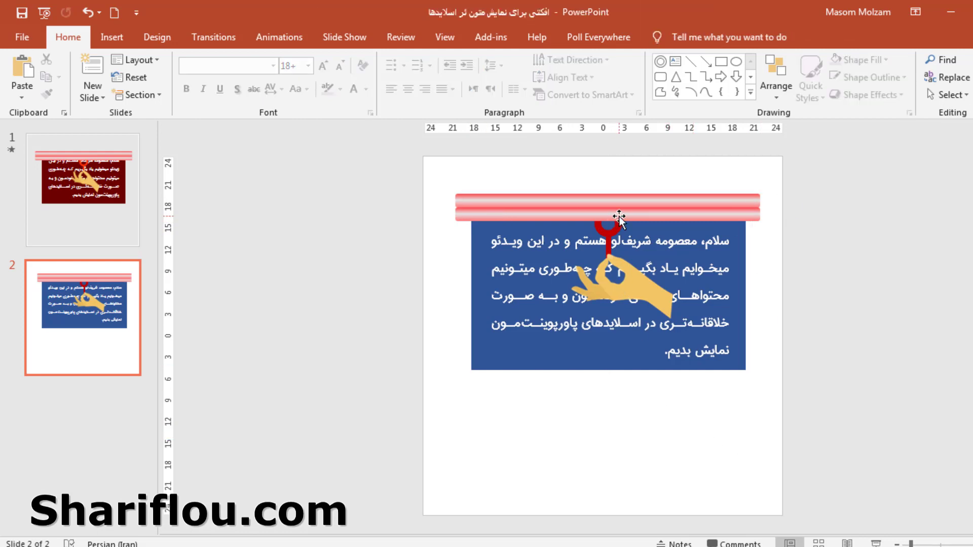
pyautogui.click(619, 216)
pyautogui.keyDown('shift'); pyautogui.click(609, 238); pyautogui.keyUp('shift')
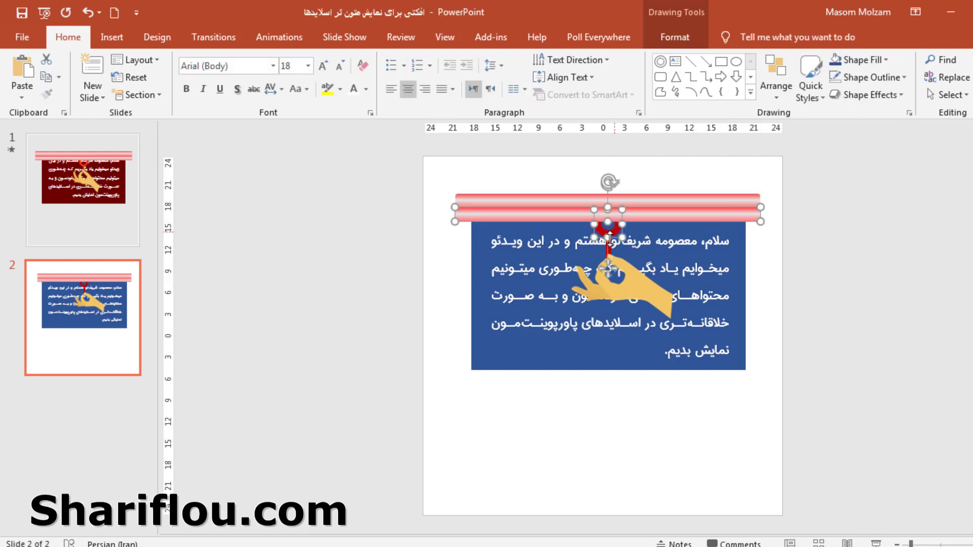
pyautogui.click(607, 252)
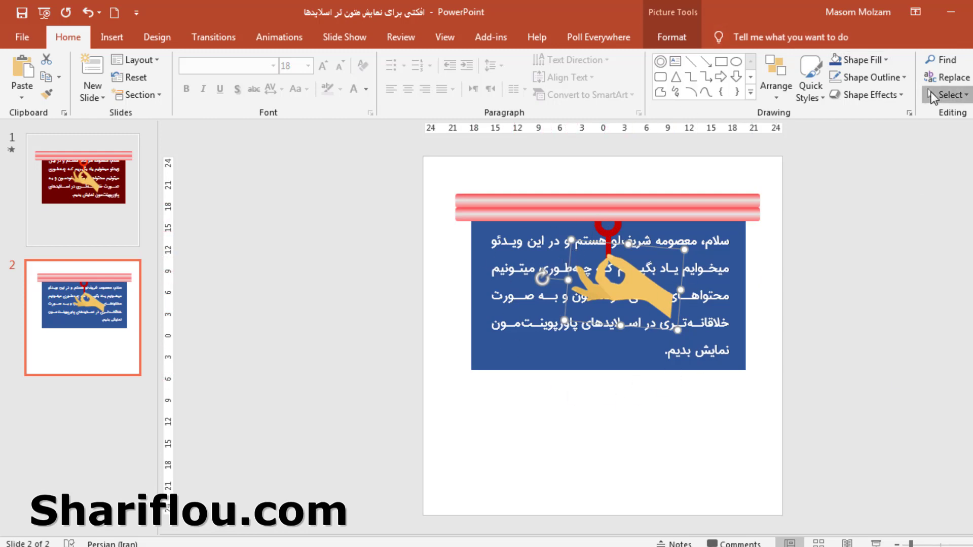
# Step: Hide Picture 9, then group Rounded Corners 7, Circle: Hollow 5 and Rounded Corners 4
pyautogui.click(950, 95)
pyautogui.click(952, 158)
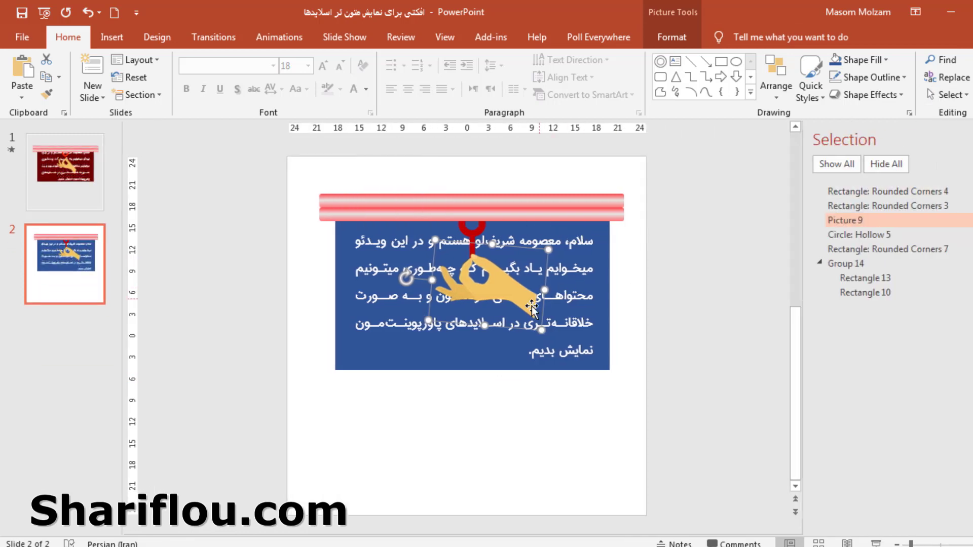
pyautogui.click(955, 220)
pyautogui.click(415, 228)
pyautogui.keyDown('shift'); pyautogui.click(414, 227); pyautogui.keyUp('shift')
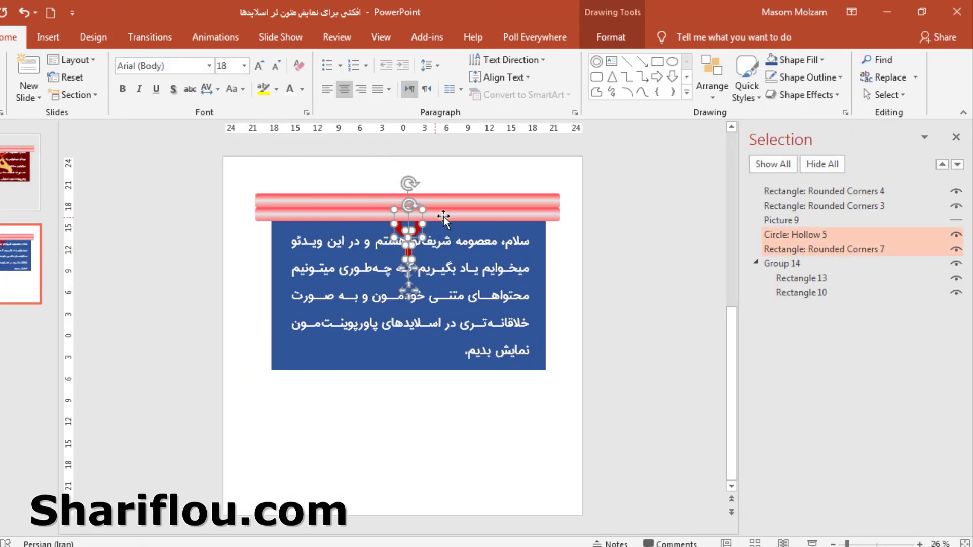
pyautogui.keyDown('shift'); pyautogui.click(447, 216); pyautogui.keyUp('shift')
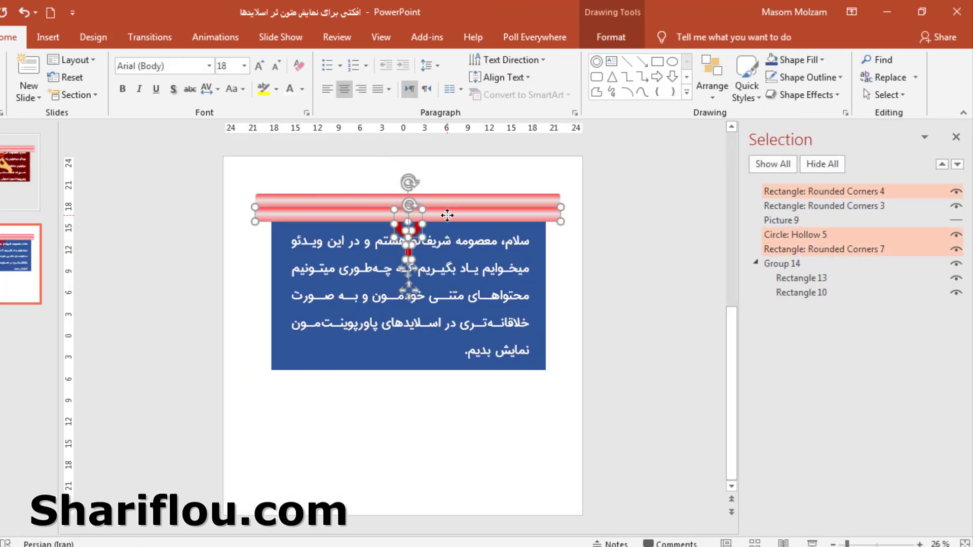
pyautogui.hotkey('ctrl', 'g')
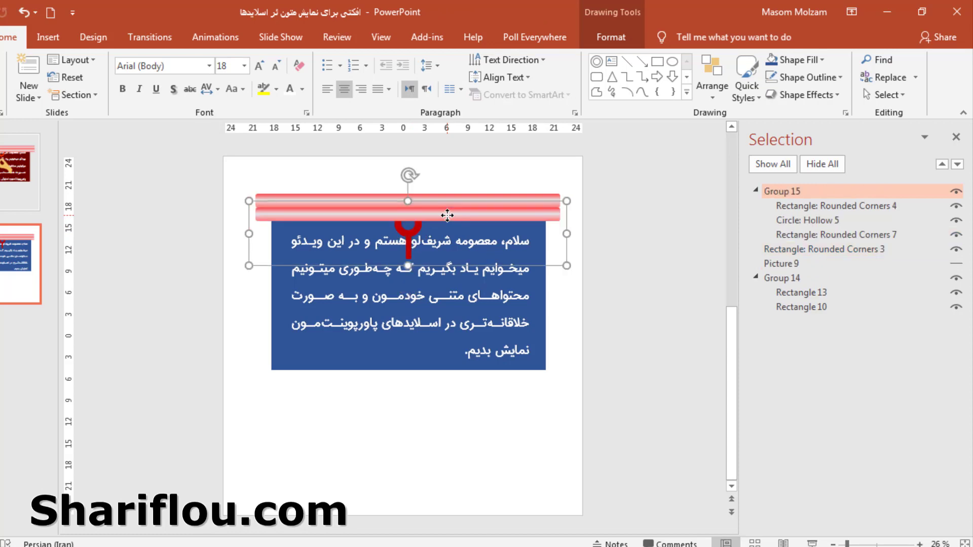
# Step: Unhide the hand picture Picture 9 and close the Selection Pane
pyautogui.click(454, 350)
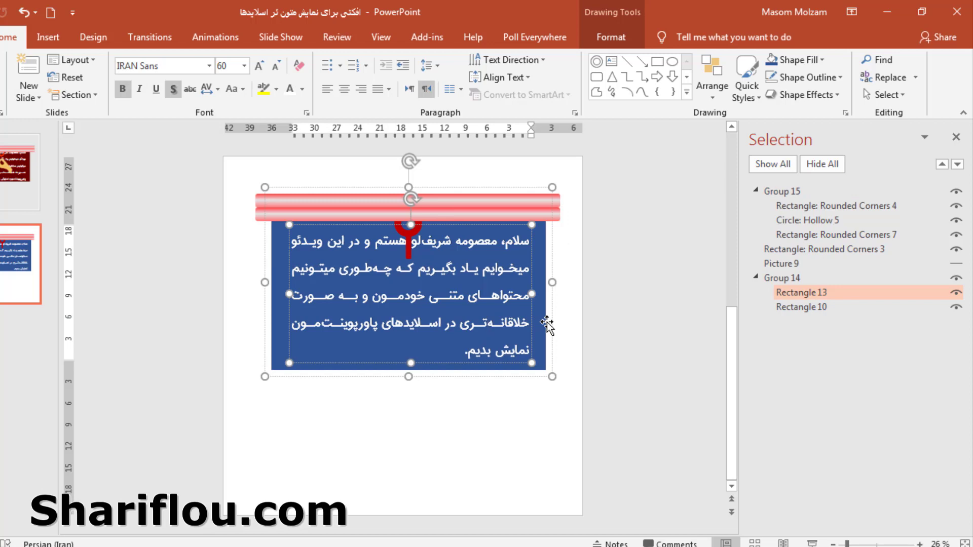
pyautogui.click(956, 264)
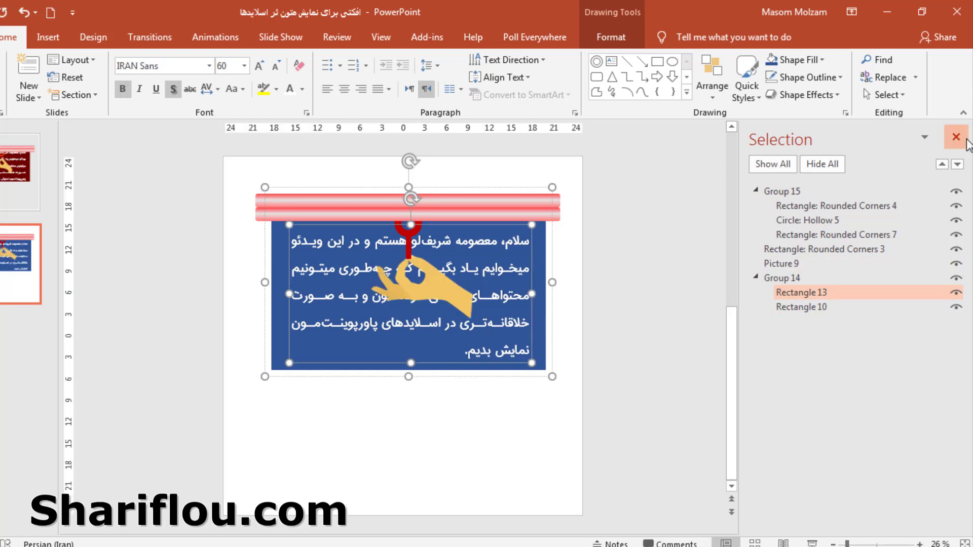
pyautogui.click(962, 139)
pyautogui.click(792, 348)
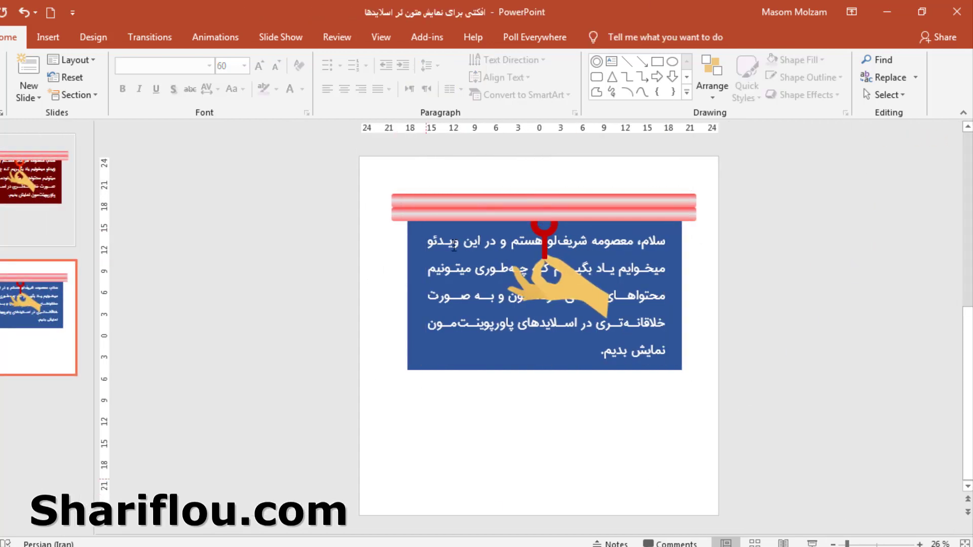
# Step: Open the Animation Pane and bring the hand picture to the front
pyautogui.click(215, 37)
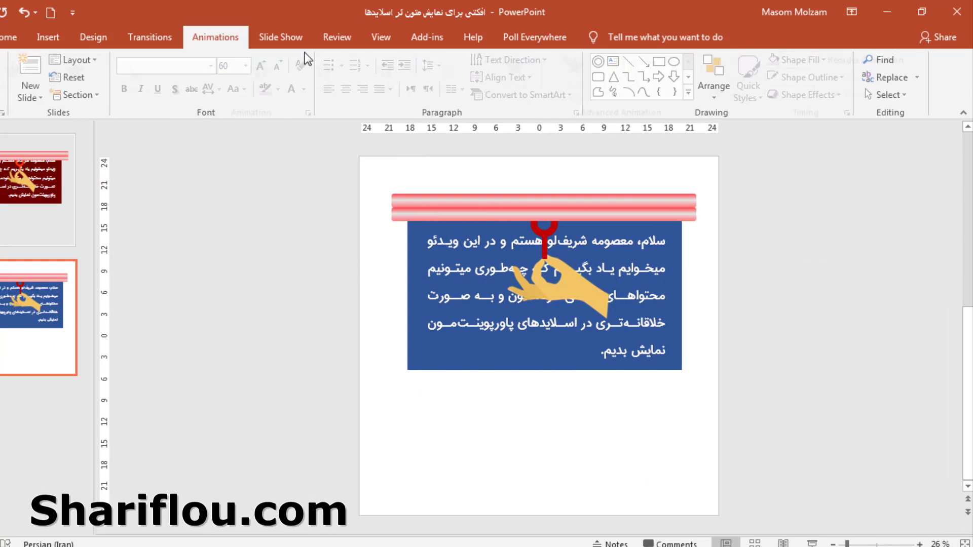
pyautogui.click(686, 58)
pyautogui.rightClick(467, 294)
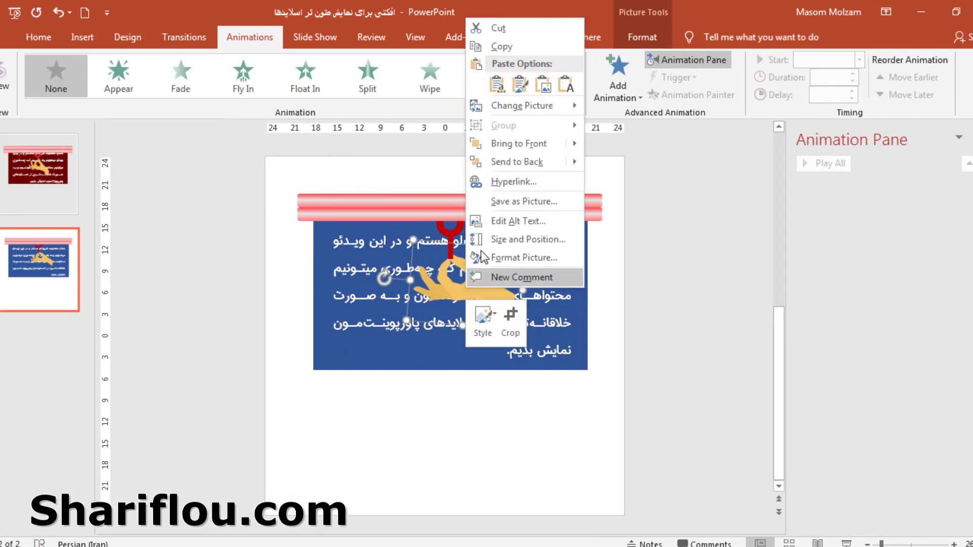
pyautogui.click(607, 146)
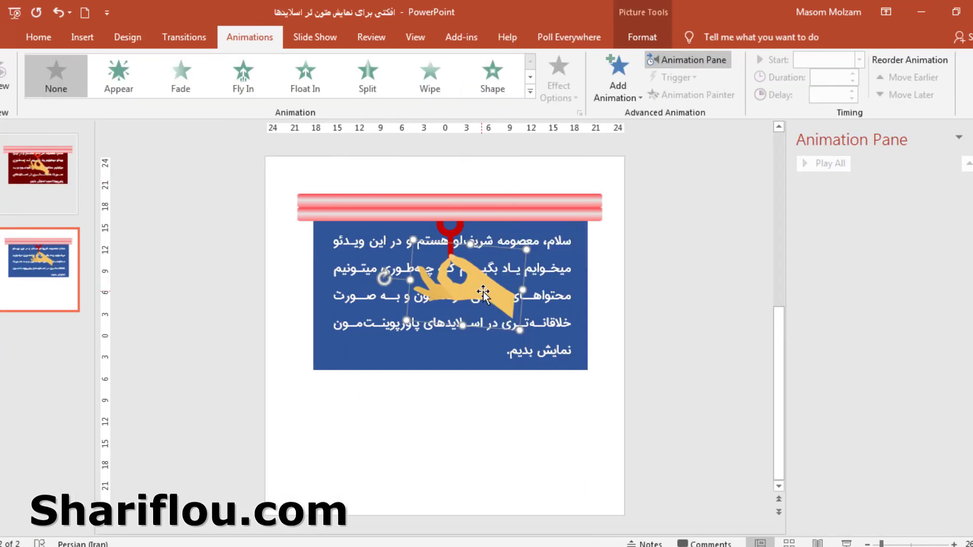
# Step: Give the hand picture a Float Up entrance effect
pyautogui.click(627, 99)
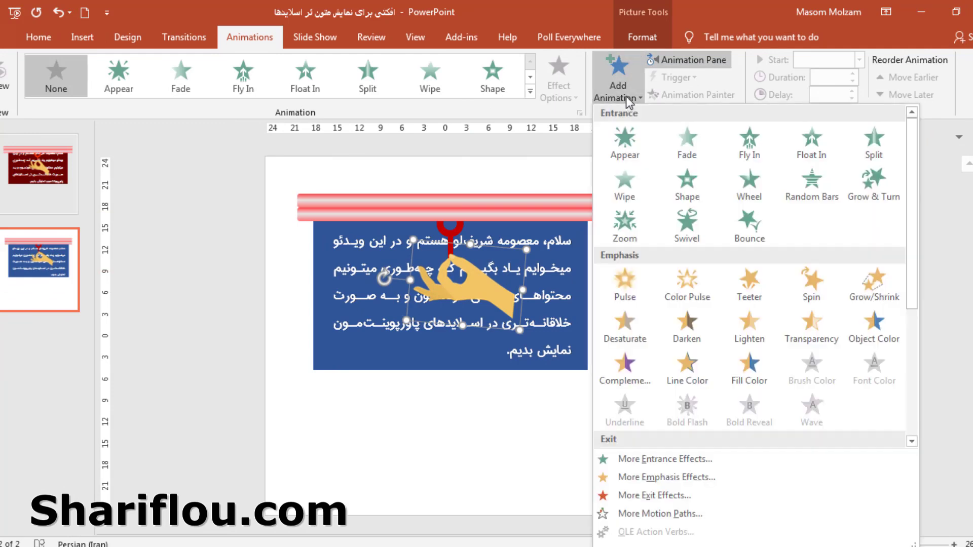
pyautogui.click(663, 459)
pyautogui.moveTo(527, 120); pyautogui.dragTo(803, 121)
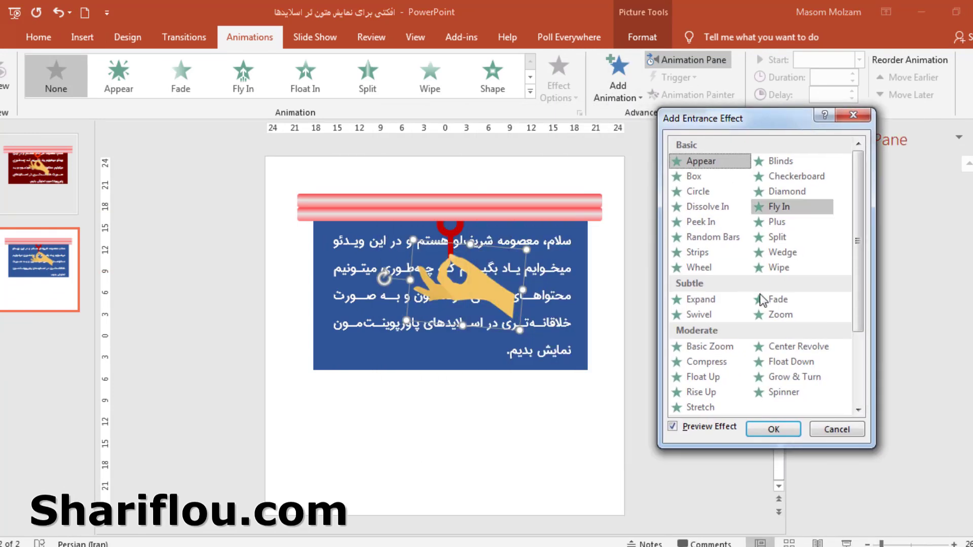
pyautogui.click(721, 391)
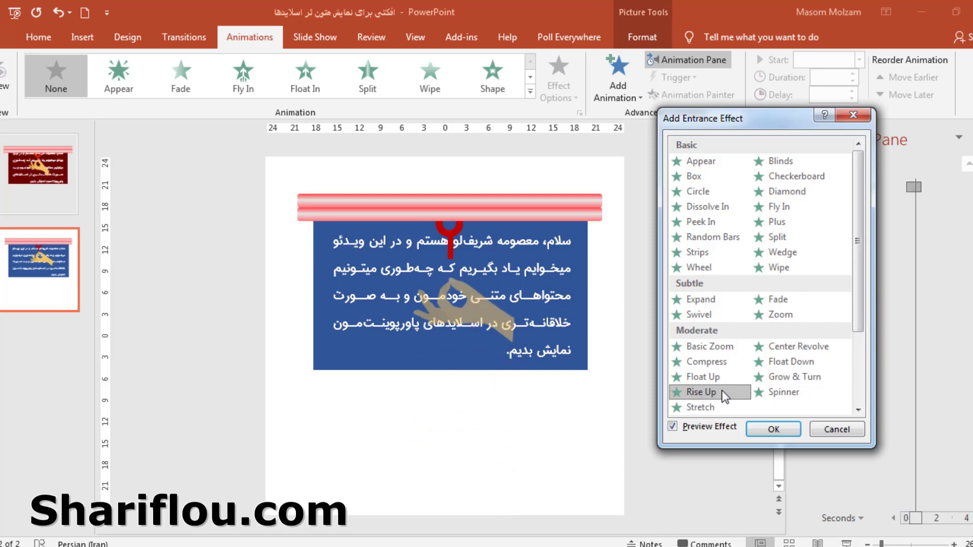
pyautogui.click(697, 377)
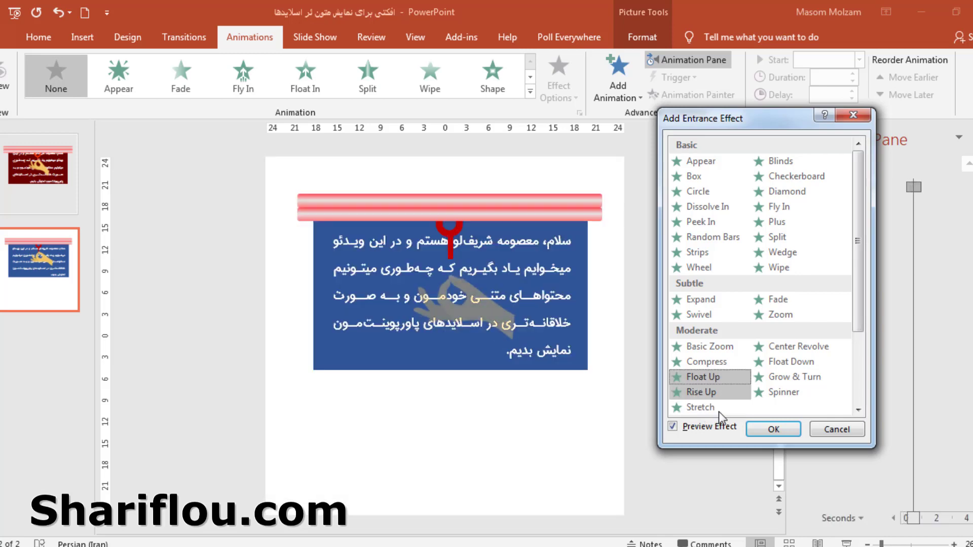
pyautogui.click(773, 429)
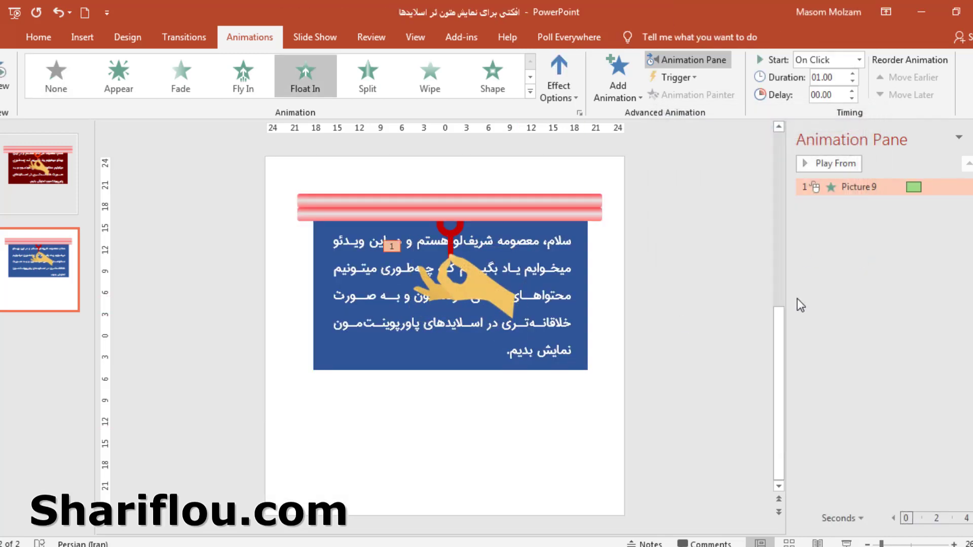
pyautogui.click(468, 202)
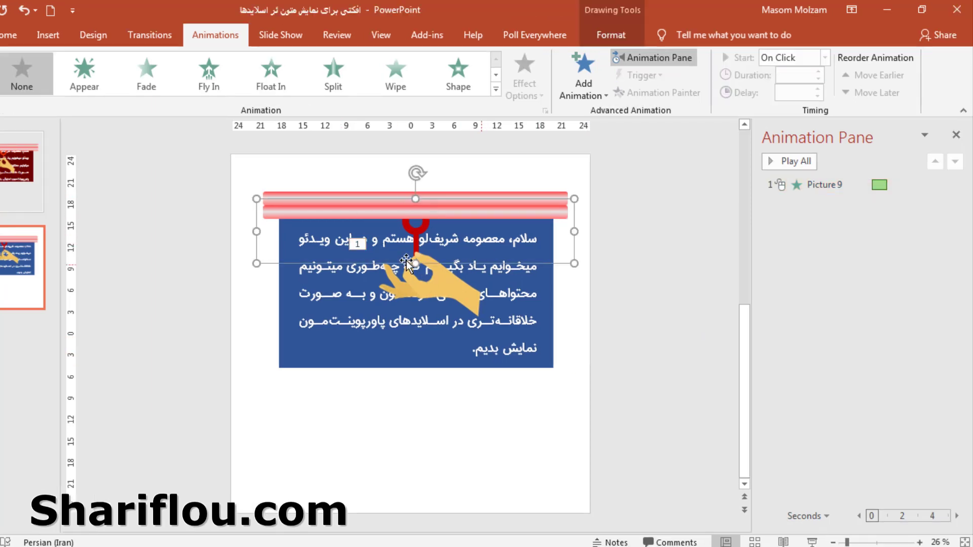
# Step: Apply a Down motion path to the hand and the roller-and-pin group
pyautogui.keyDown('shift'); pyautogui.click(444, 287); pyautogui.keyUp('shift')
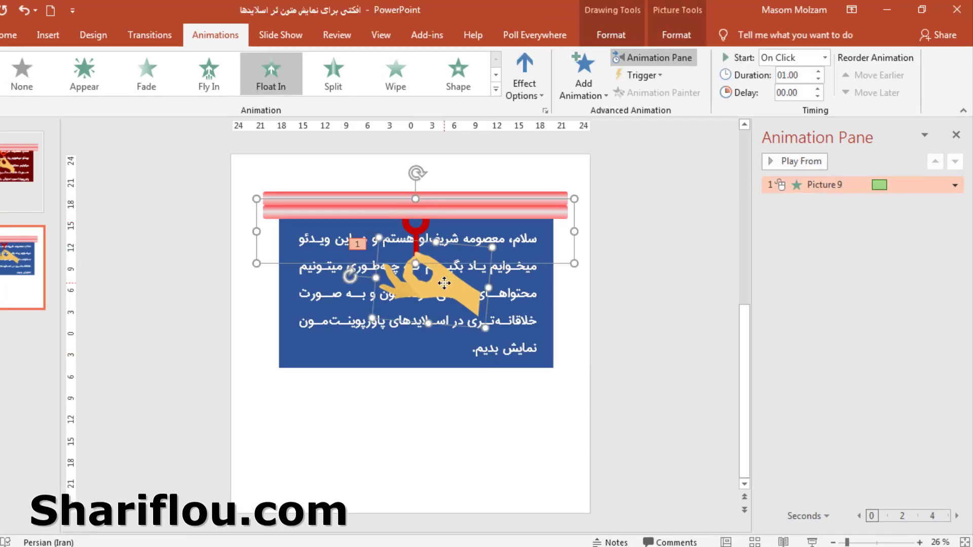
pyautogui.click(594, 93)
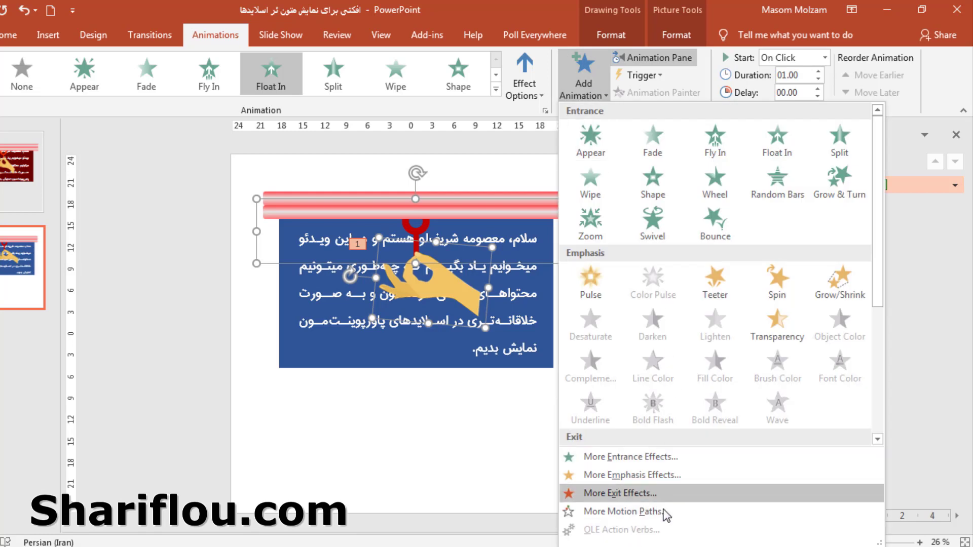
pyautogui.click(659, 511)
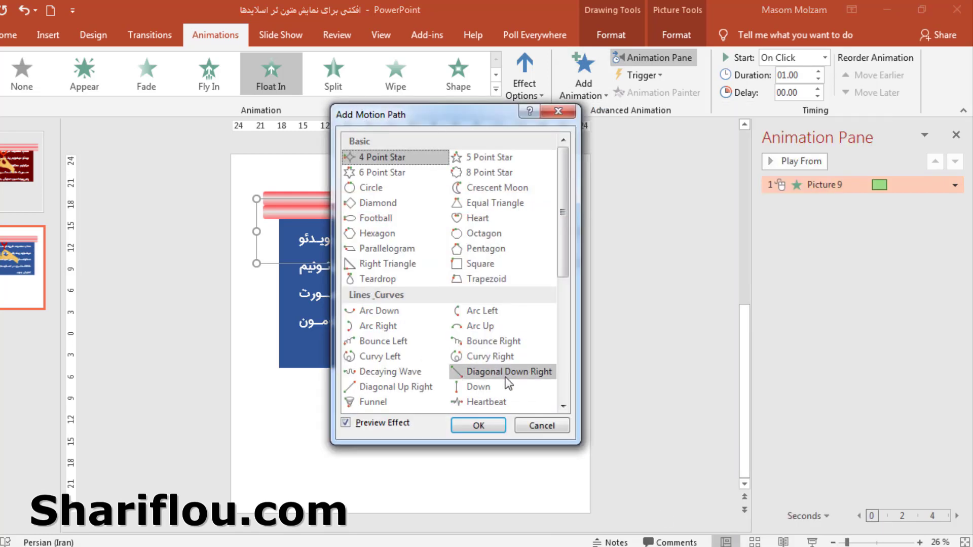
pyautogui.click(506, 386)
pyautogui.click(478, 425)
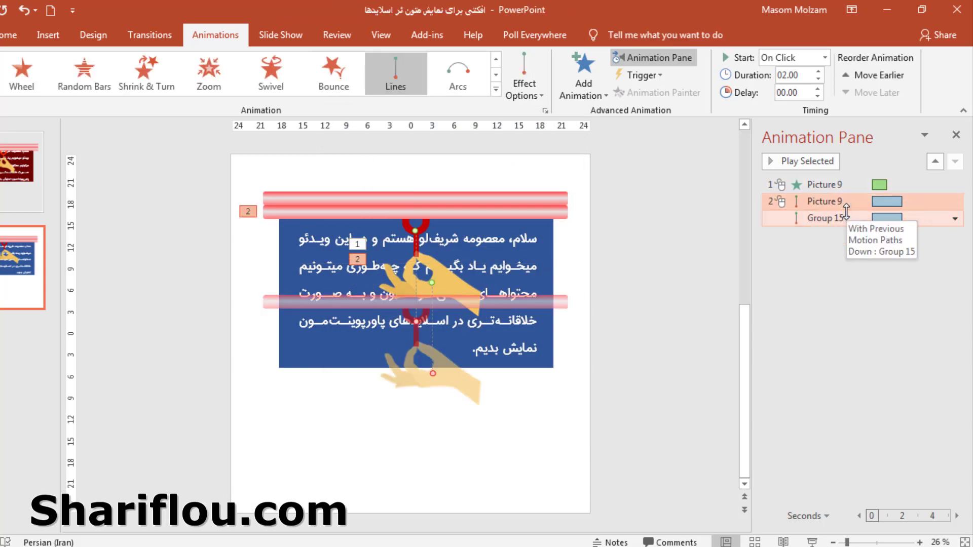
# Step: Set the hand's downward path to start After Previous
pyautogui.click(813, 201)
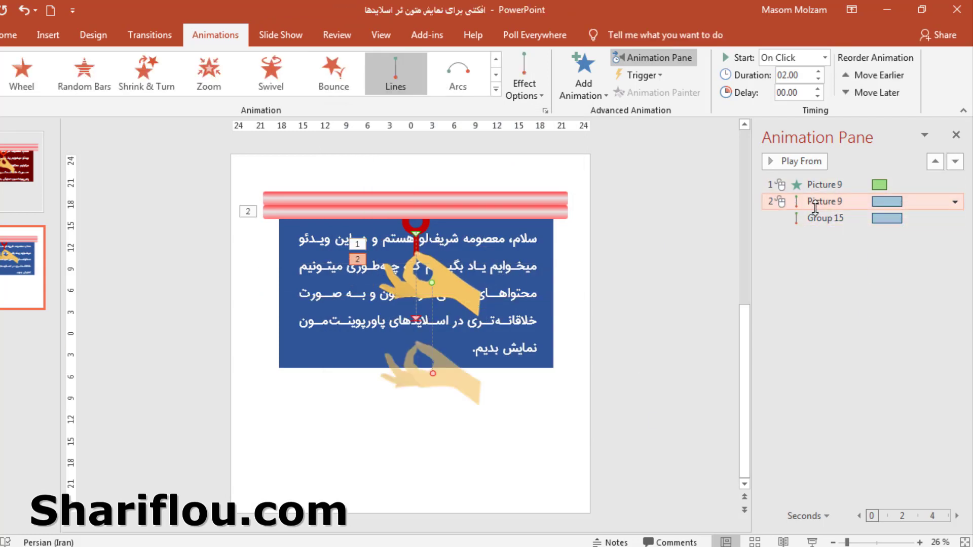
pyautogui.click(772, 59)
pyautogui.click(789, 101)
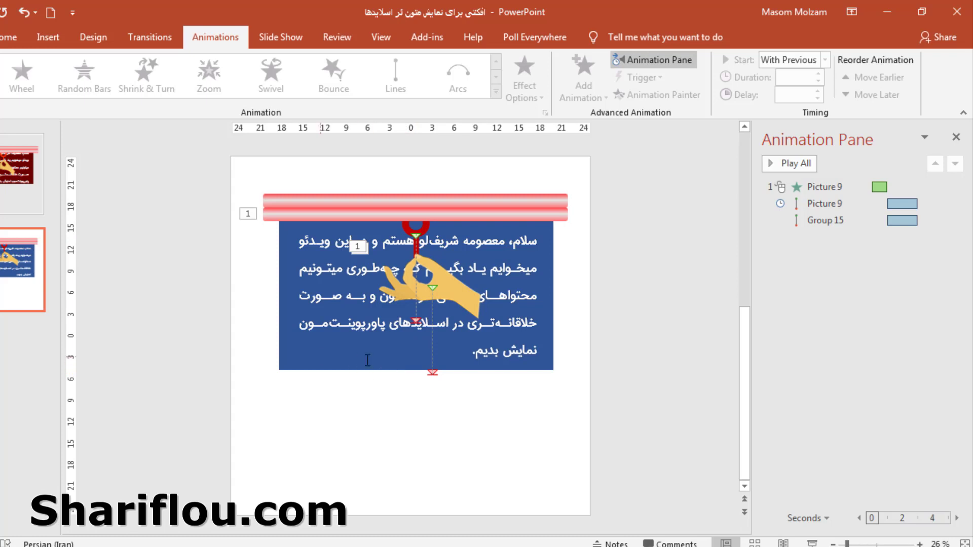
# Step: Drag the end points of the rod group's and hand's motion paths further down the slide
pyautogui.click(415, 321)
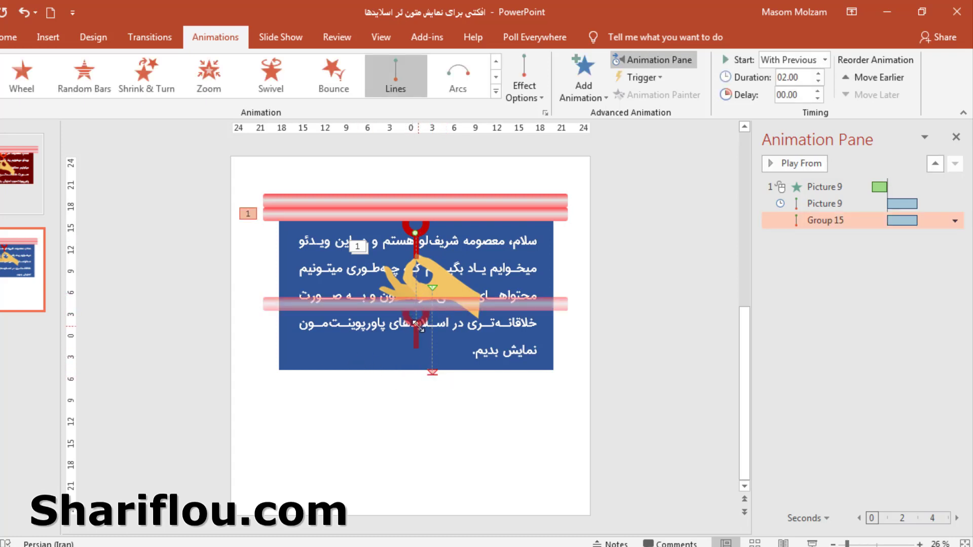
pyautogui.moveTo(416, 324); pyautogui.dragTo(422, 388)
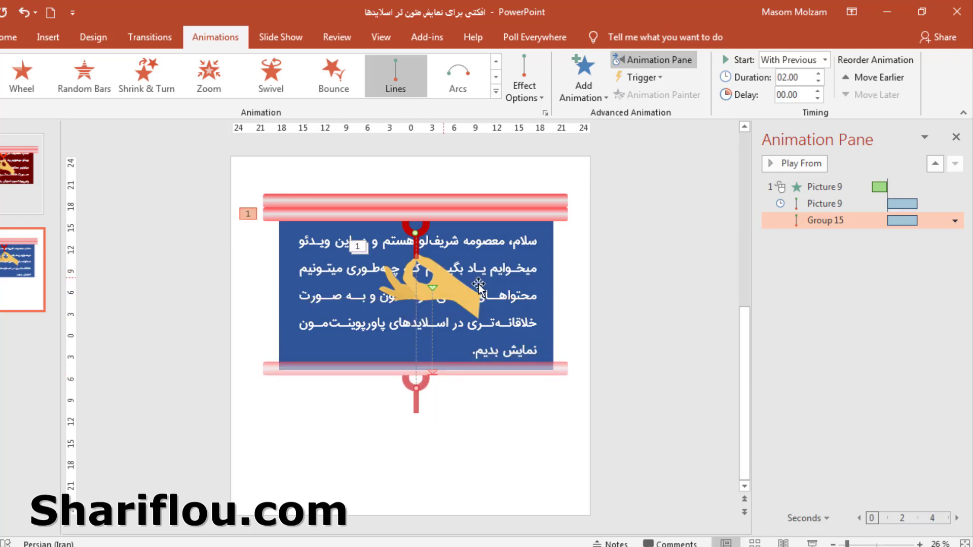
pyautogui.click(431, 374)
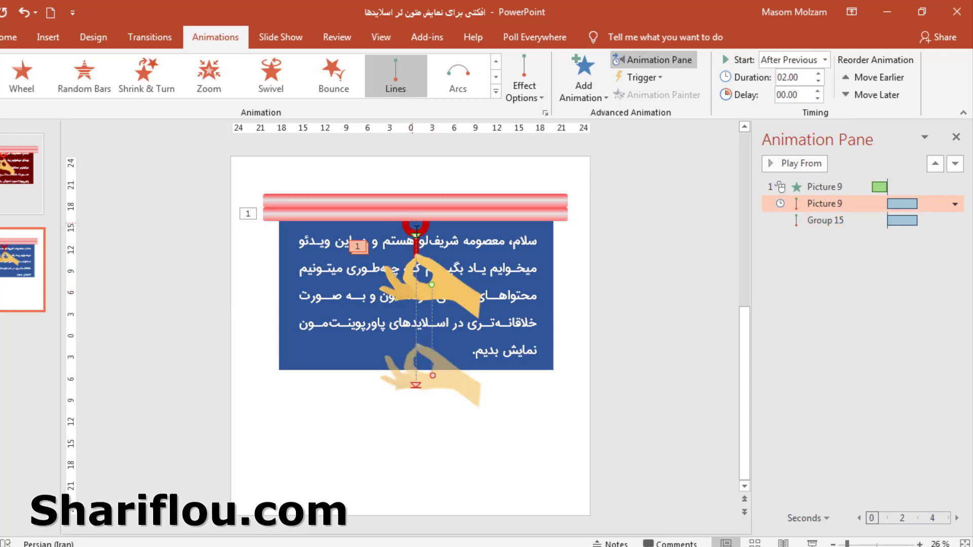
pyautogui.moveTo(432, 375); pyautogui.dragTo(432, 425)
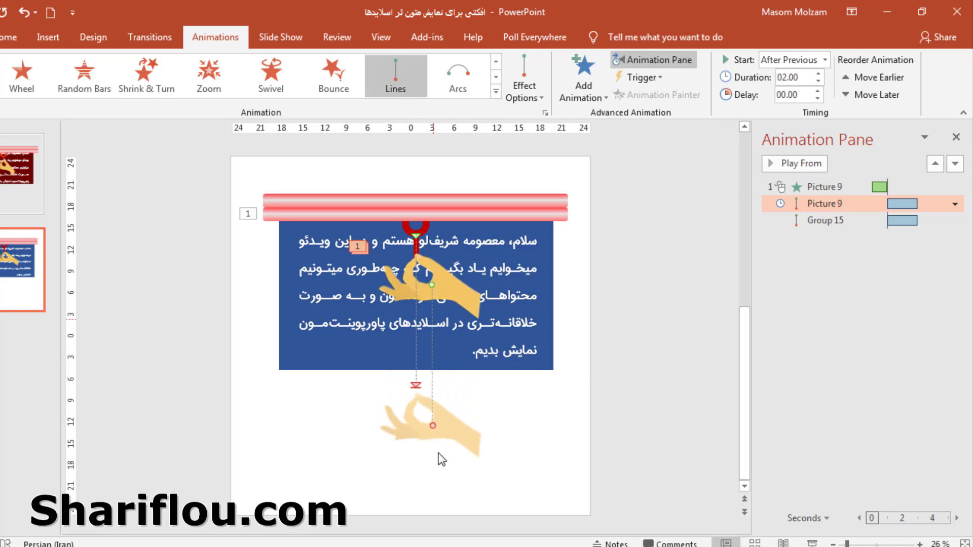
pyautogui.click(606, 350)
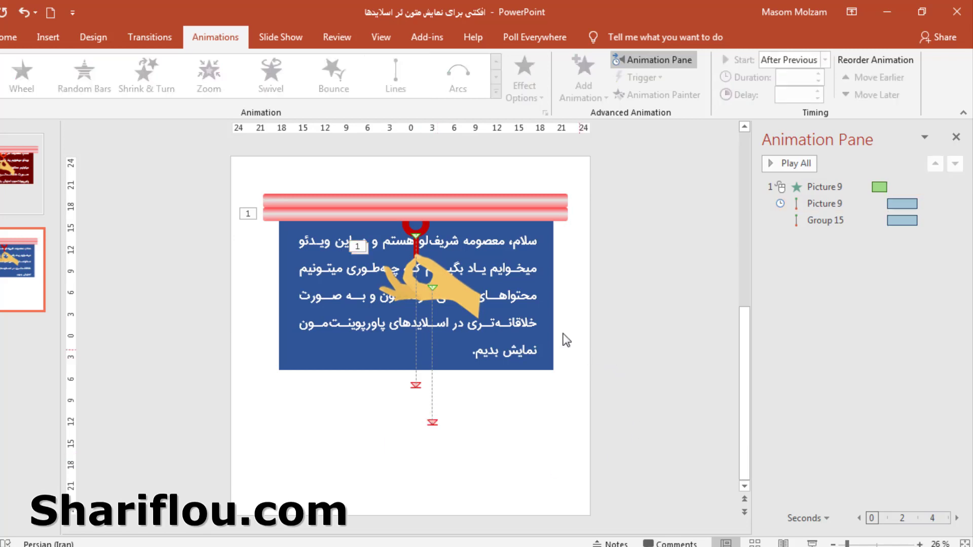
pyautogui.click(554, 247)
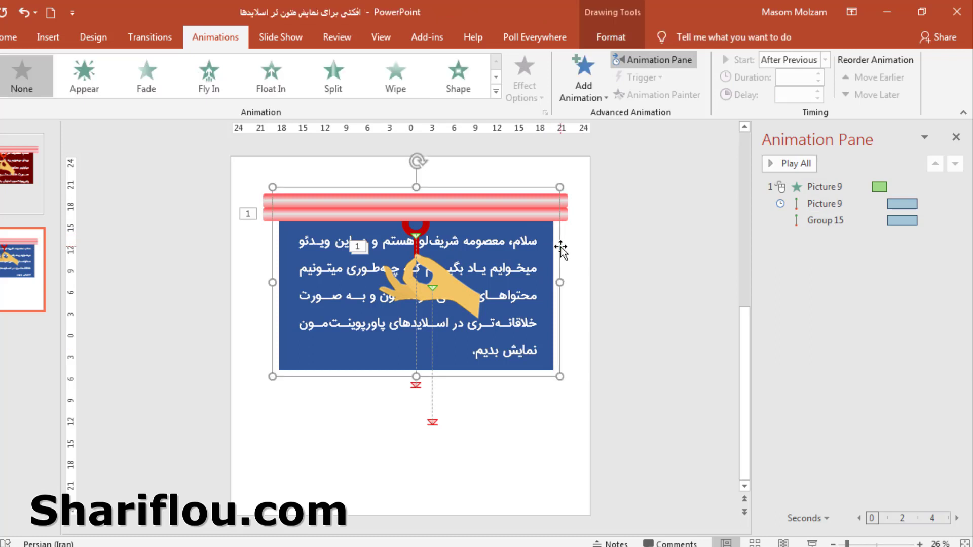
# Step: Give the text panel a Wipe entrance from the top, starting With Previous
pyautogui.click(394, 90)
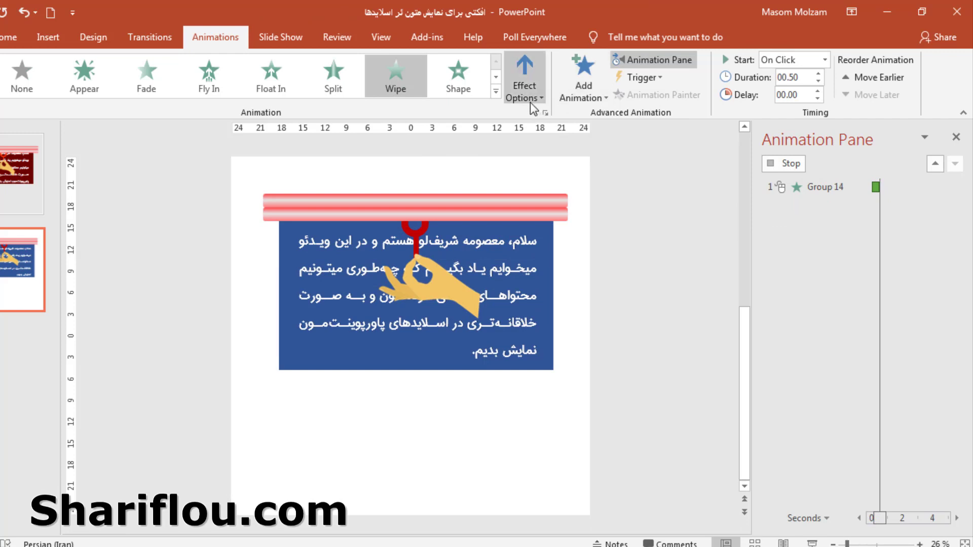
pyautogui.click(527, 97)
pyautogui.click(570, 251)
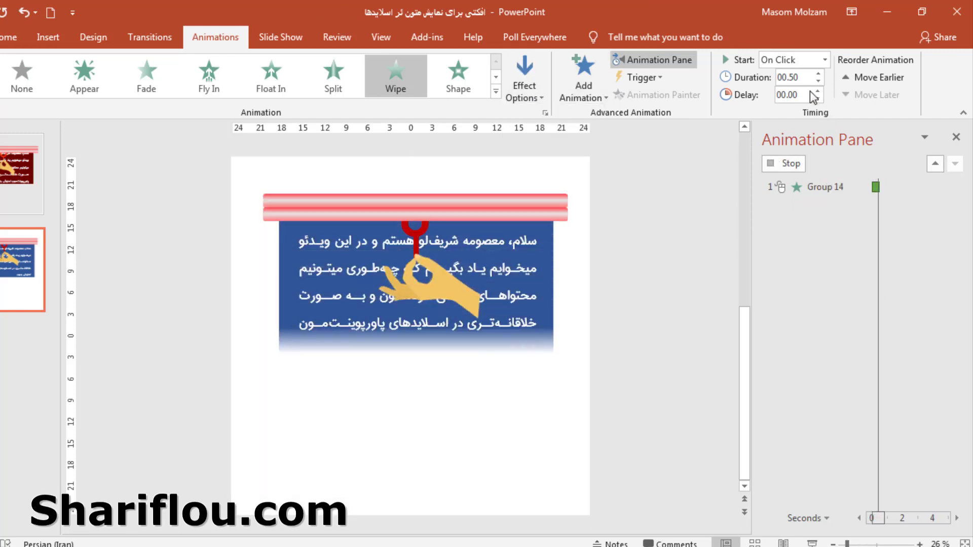
pyautogui.click(824, 60)
pyautogui.click(786, 86)
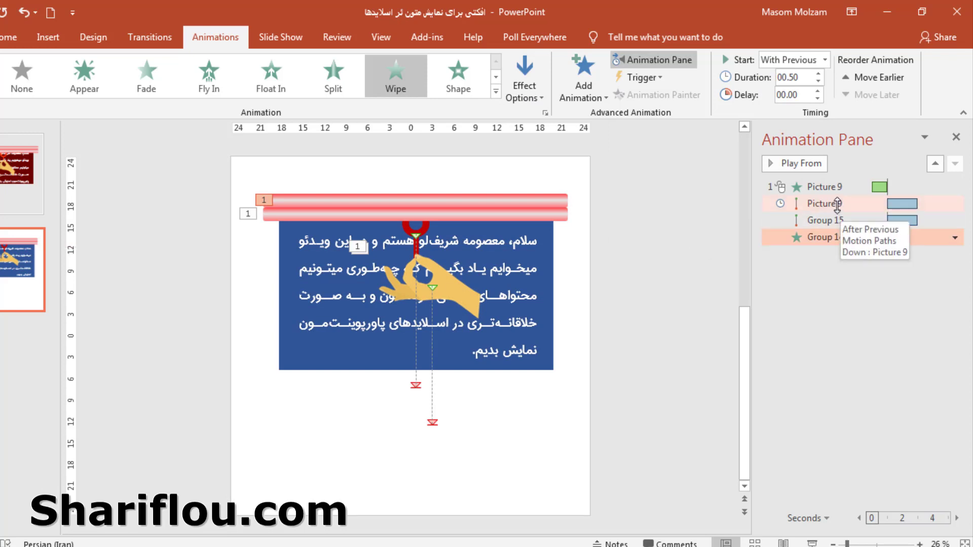
# Step: Lengthen the text panel's wipe duration to 2 seconds
pyautogui.click(835, 220)
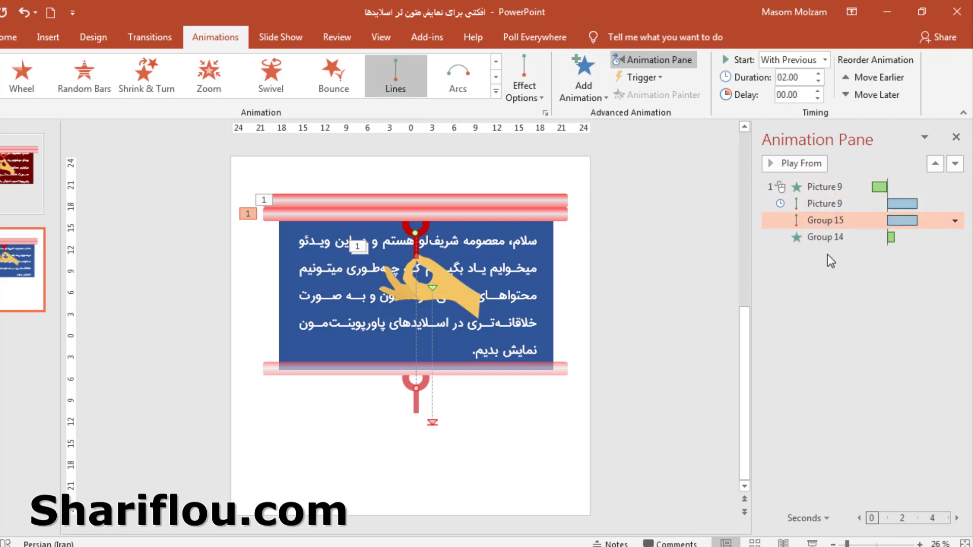
pyautogui.click(826, 237)
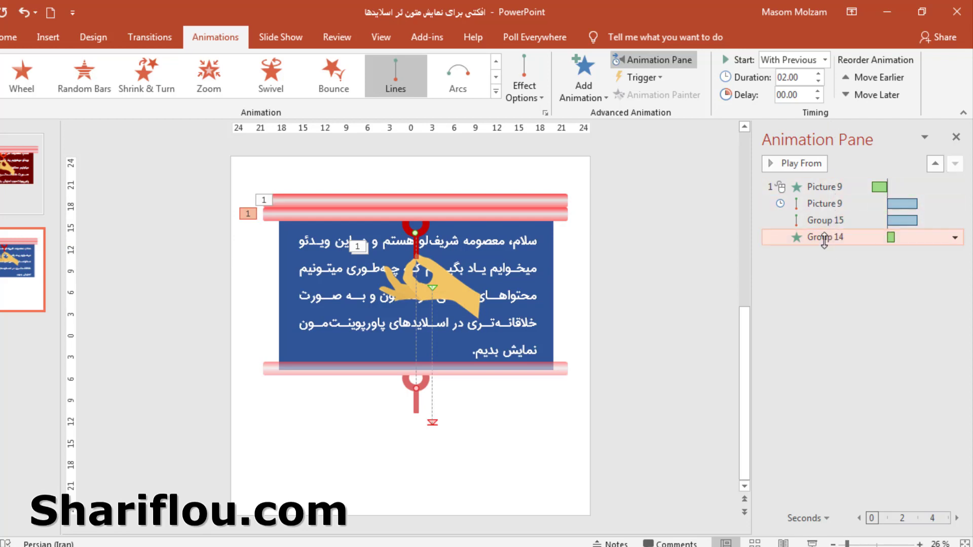
pyautogui.click(819, 74)
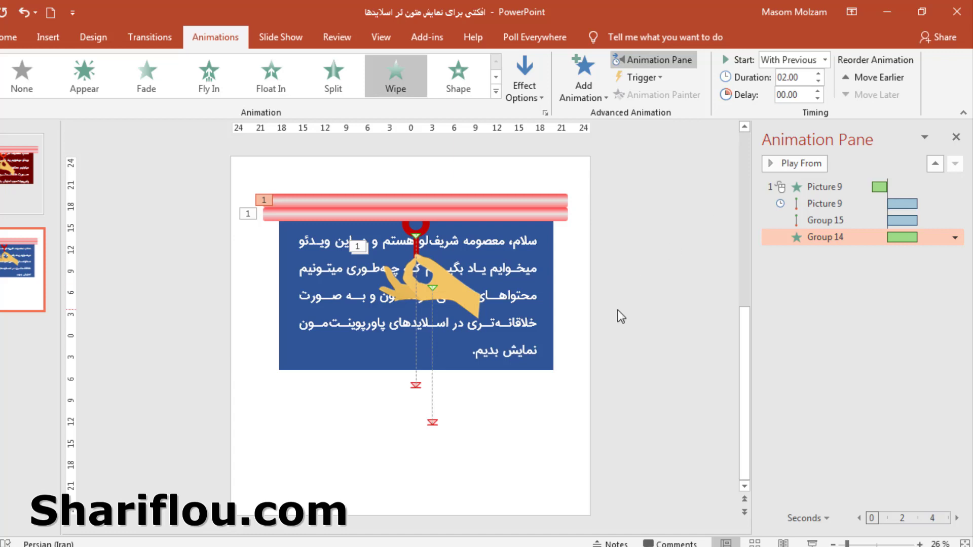
pyautogui.click(458, 296)
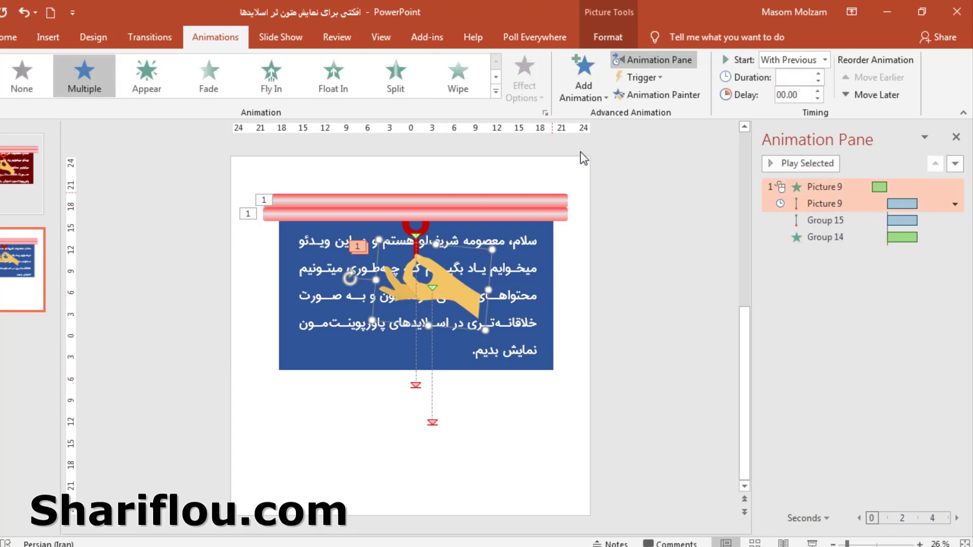
# Step: Add a Float Up exit effect to the hand, starting After Previous
pyautogui.click(604, 95)
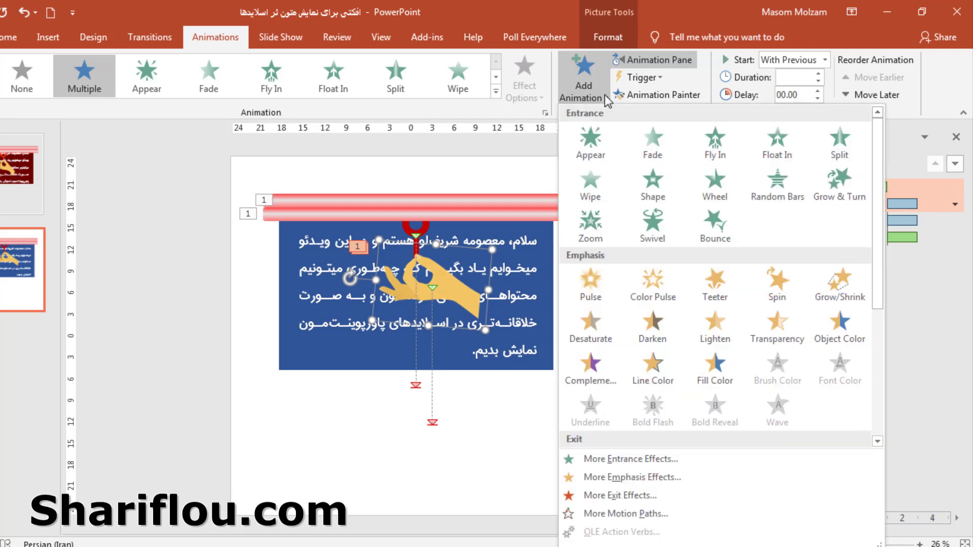
pyautogui.click(599, 494)
pyautogui.moveTo(430, 120); pyautogui.dragTo(715, 81)
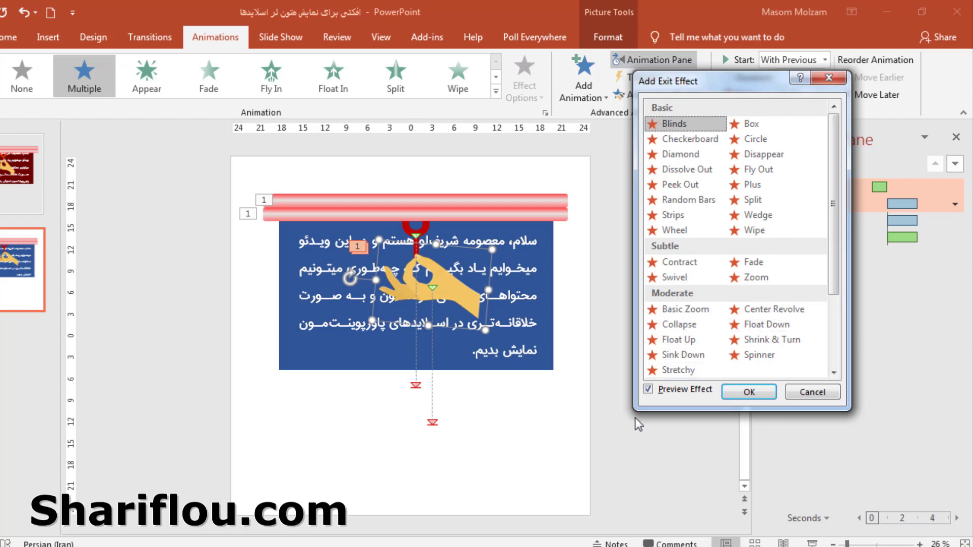
pyautogui.click(678, 339)
pyautogui.click(749, 392)
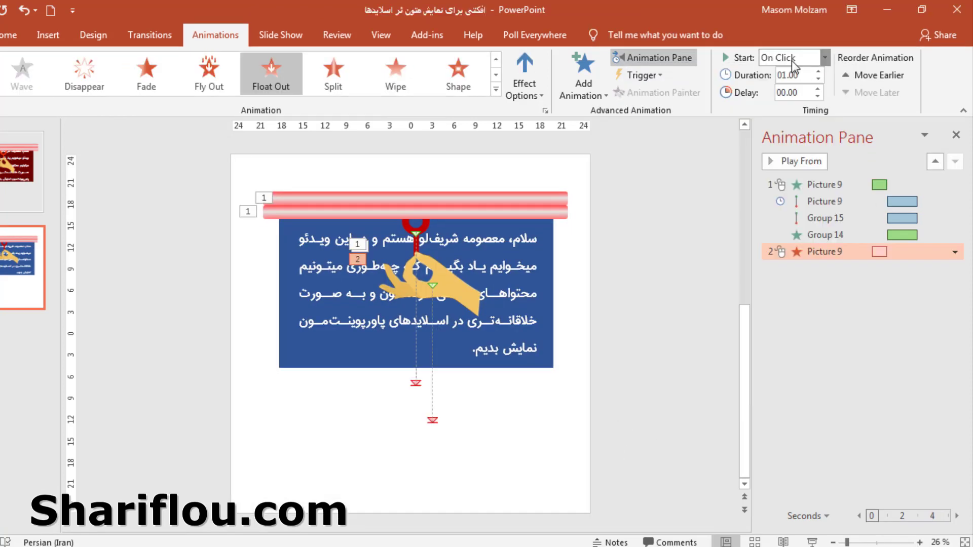
pyautogui.click(792, 59)
pyautogui.click(777, 104)
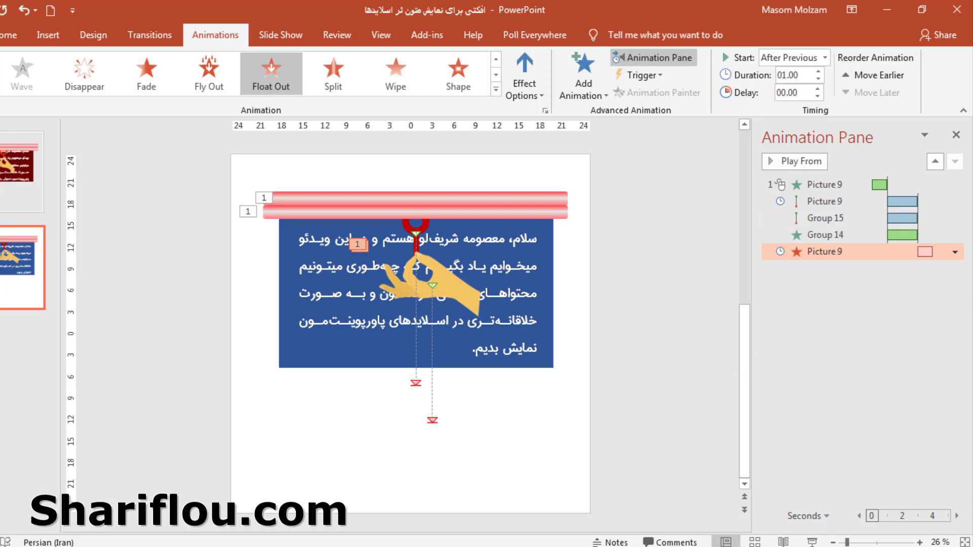
# Step: Start the slide show from slide two and watch the panel unroll
pyautogui.click(811, 541)
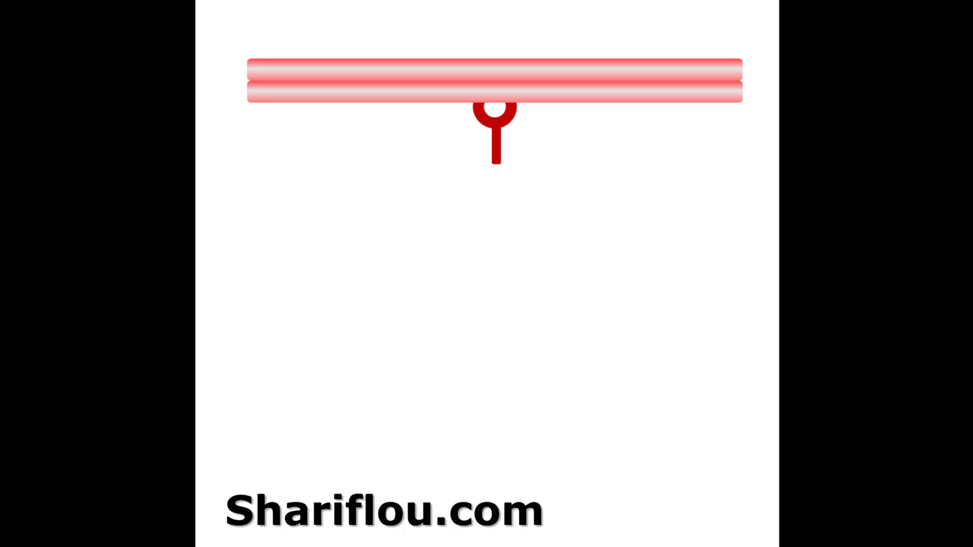